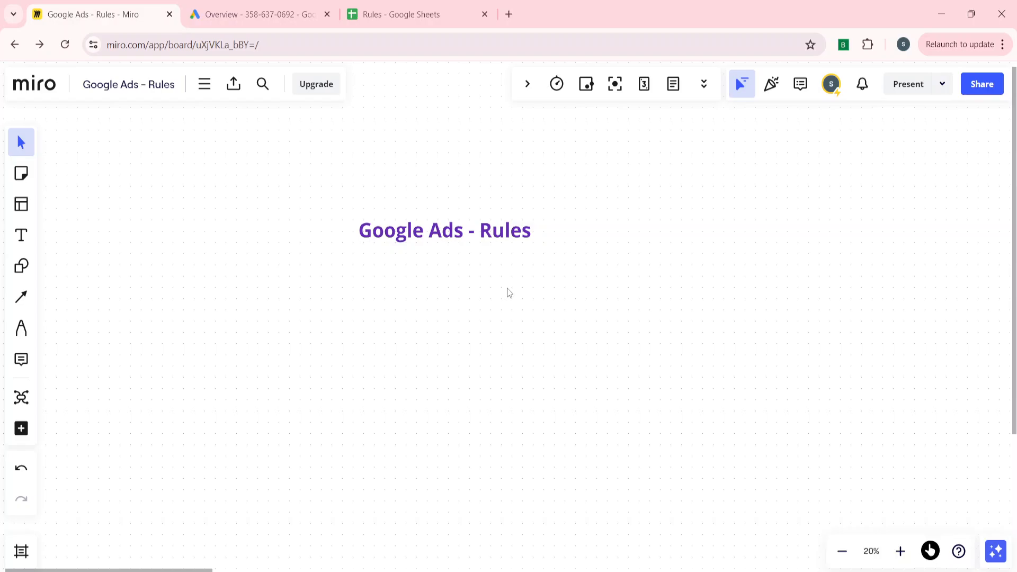
Switch to Google Ads and open the automated rules page under bulk actions.
scroll(509, 293, up, 3)
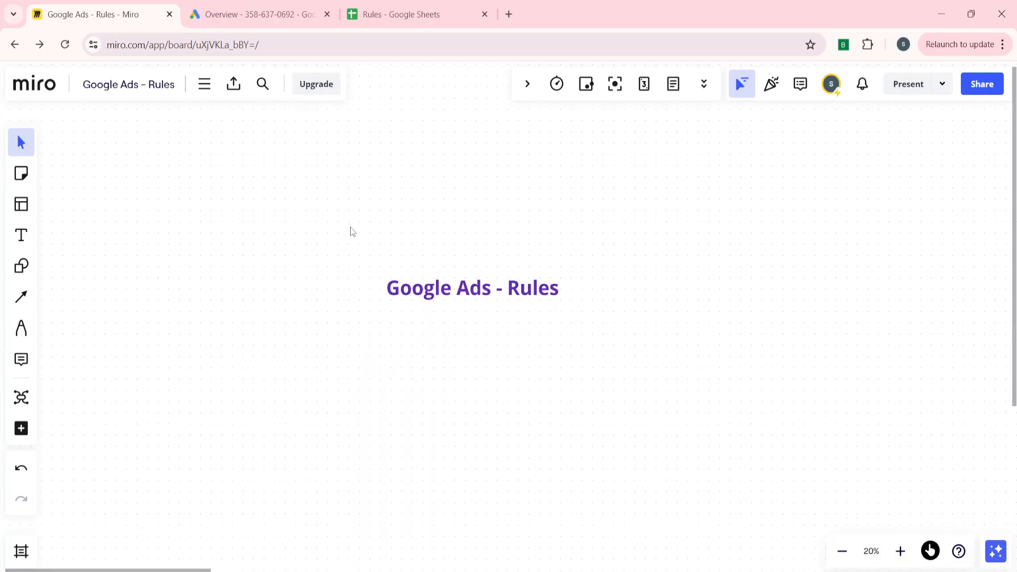
click(285, 5)
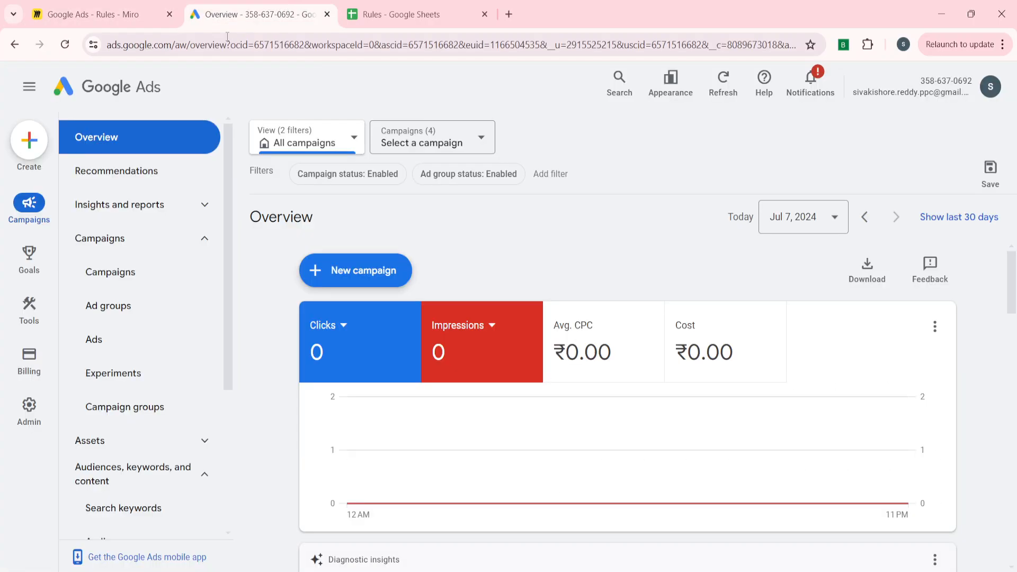
mouse_move(9, 331)
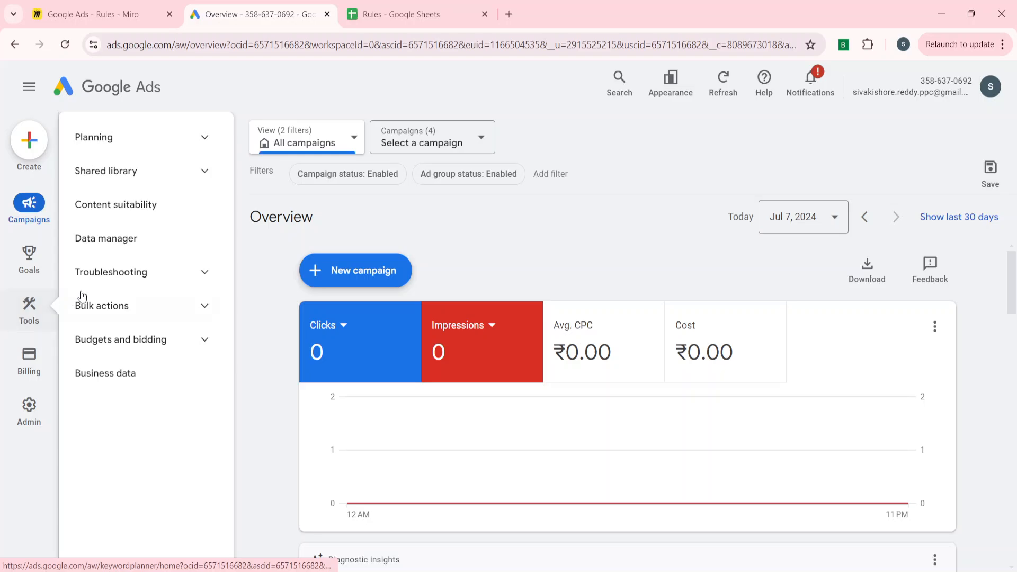
click(147, 311)
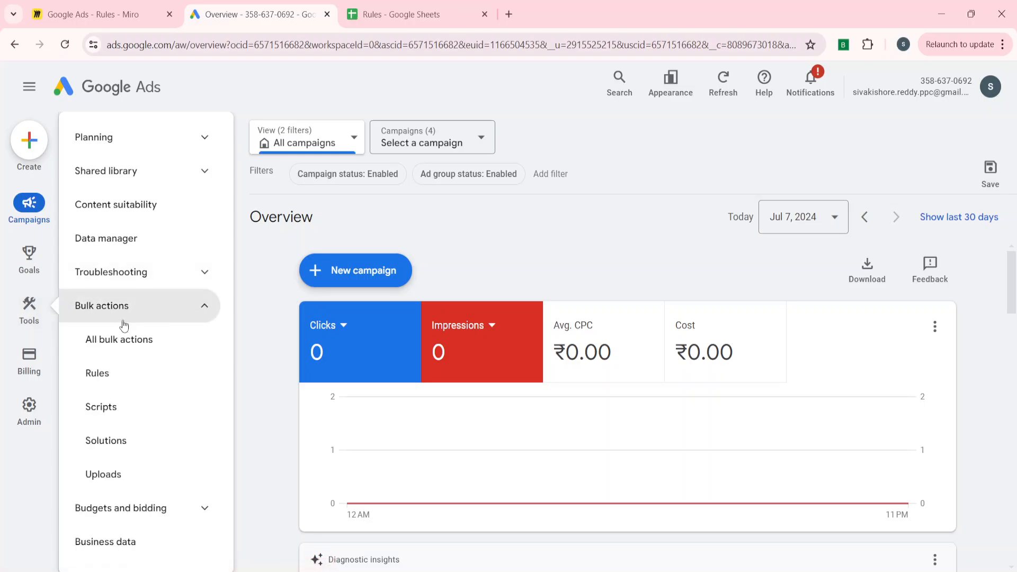
click(141, 374)
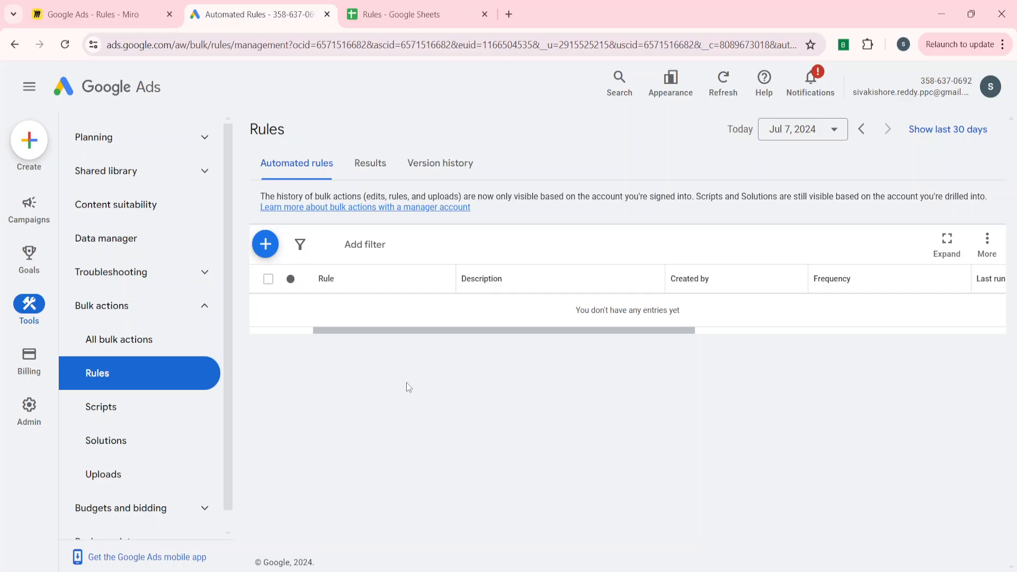
Start creating a new automated rule of the campaign rules type.
click(265, 243)
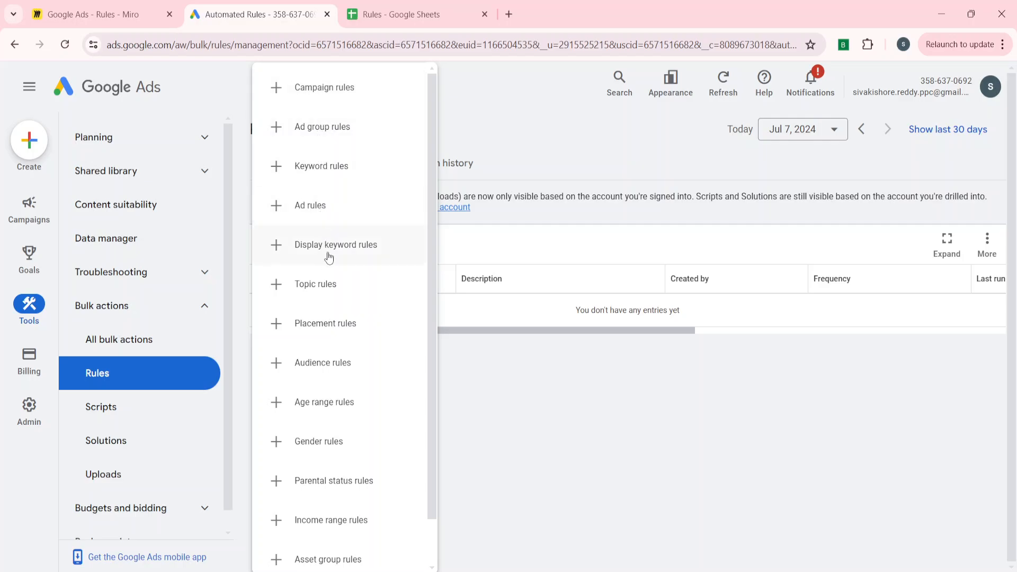
scroll(329, 255, down, 1)
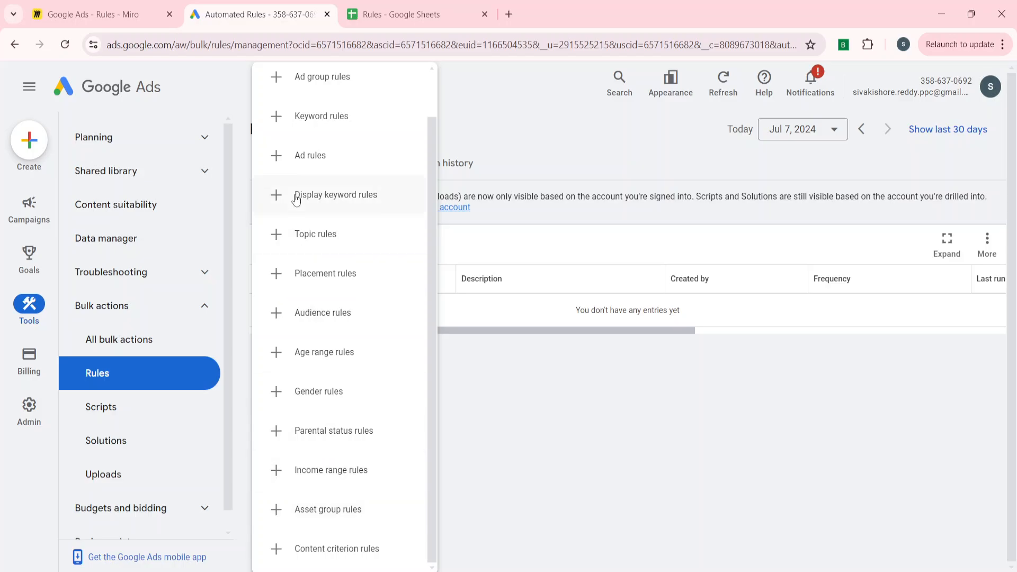
scroll(298, 198, up, 1)
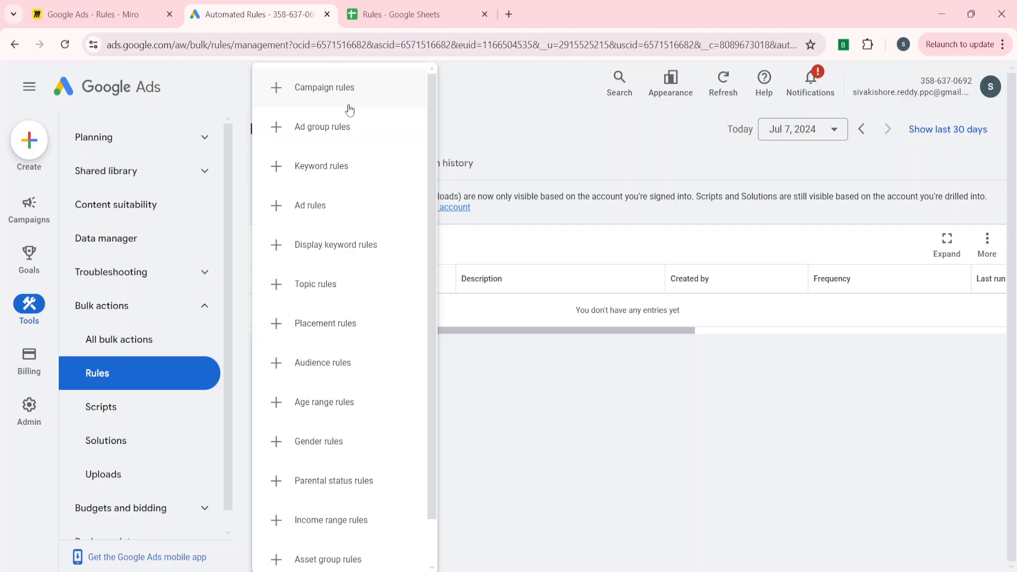
click(311, 95)
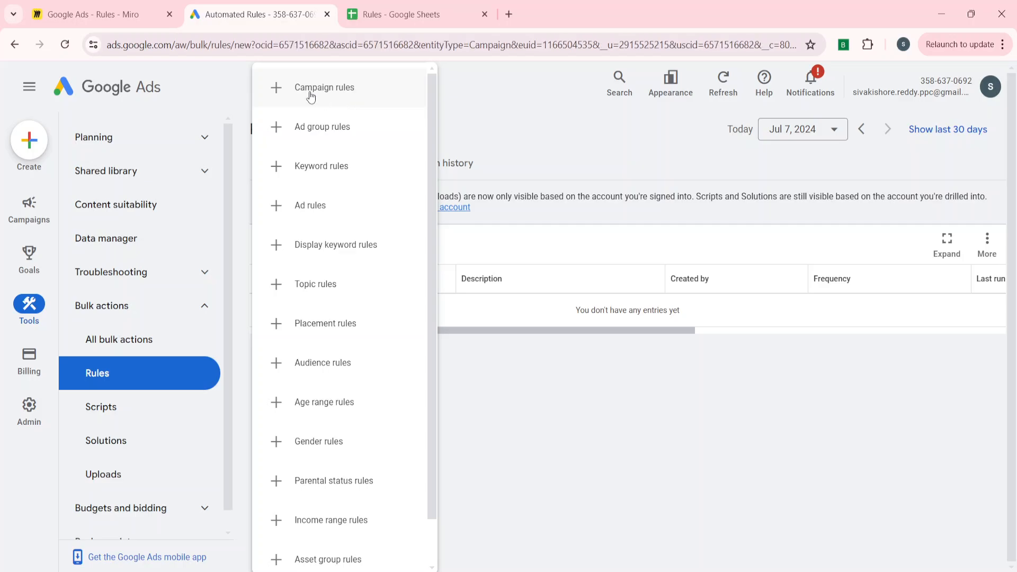
Name the new campaign rule "Pause campaign >100".
scroll(186, 374, down, 2)
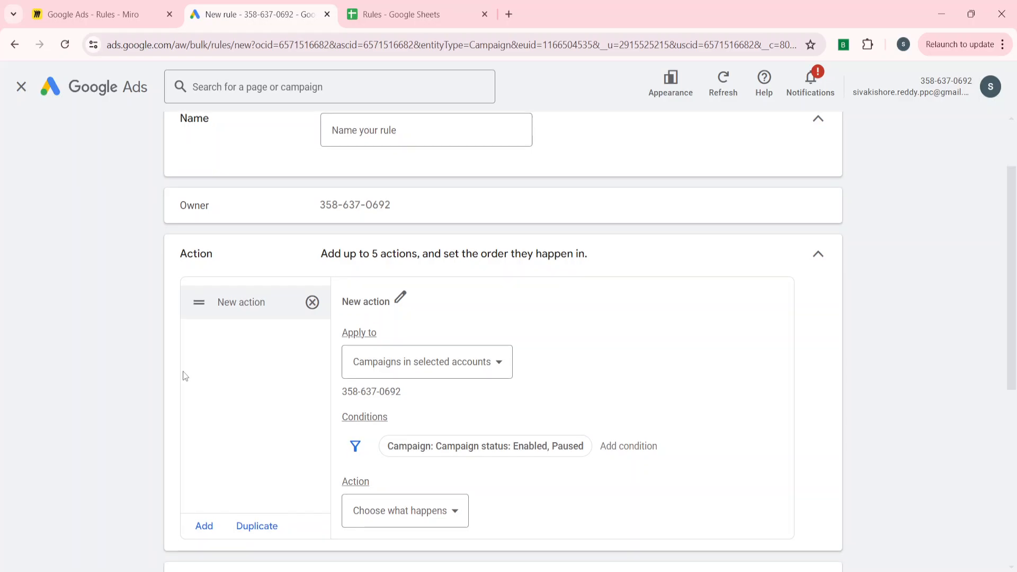
scroll(186, 376, up, 2)
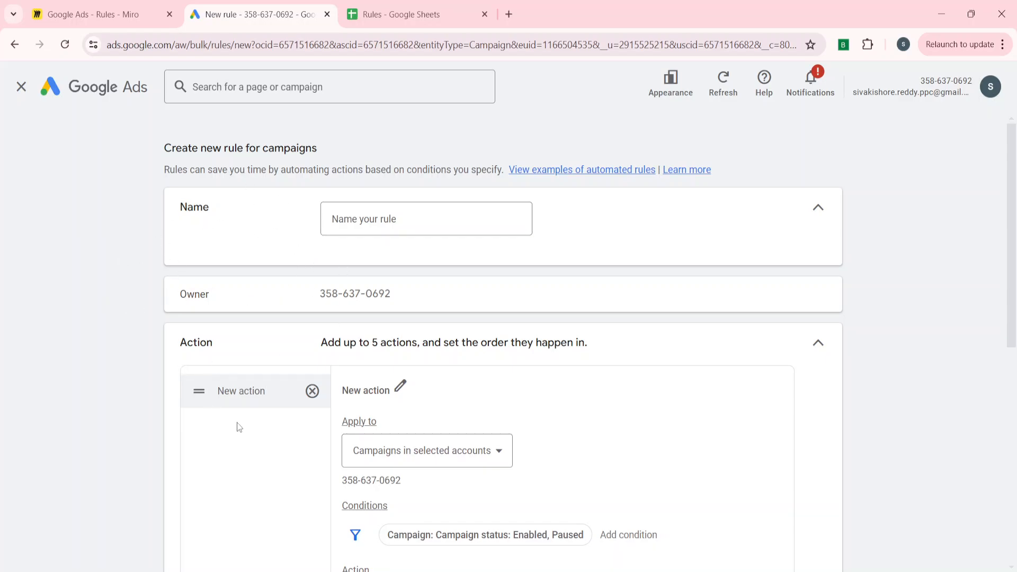
click(367, 225)
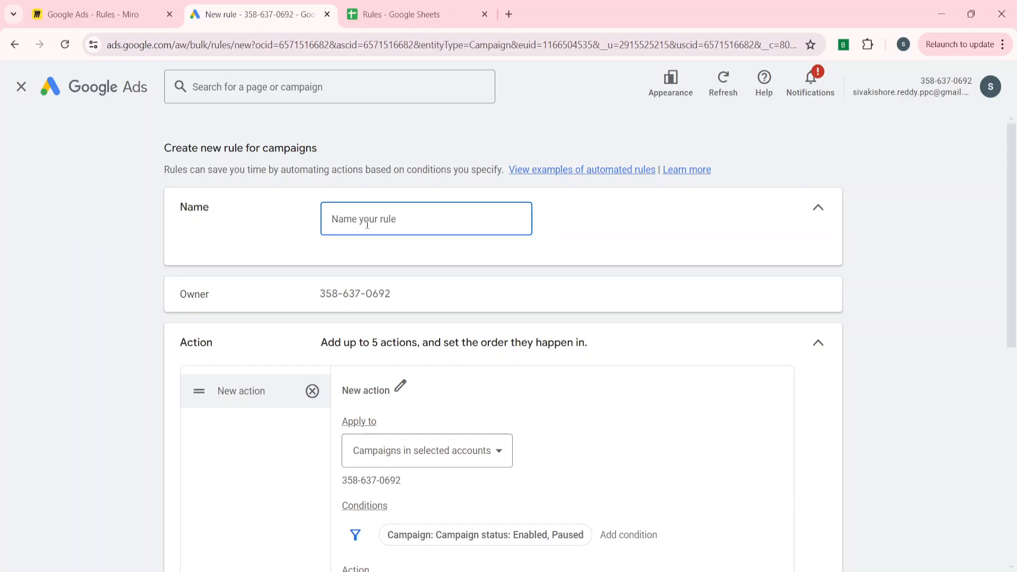
text(Pause campaign >100)
scroll(109, 355, down, 2)
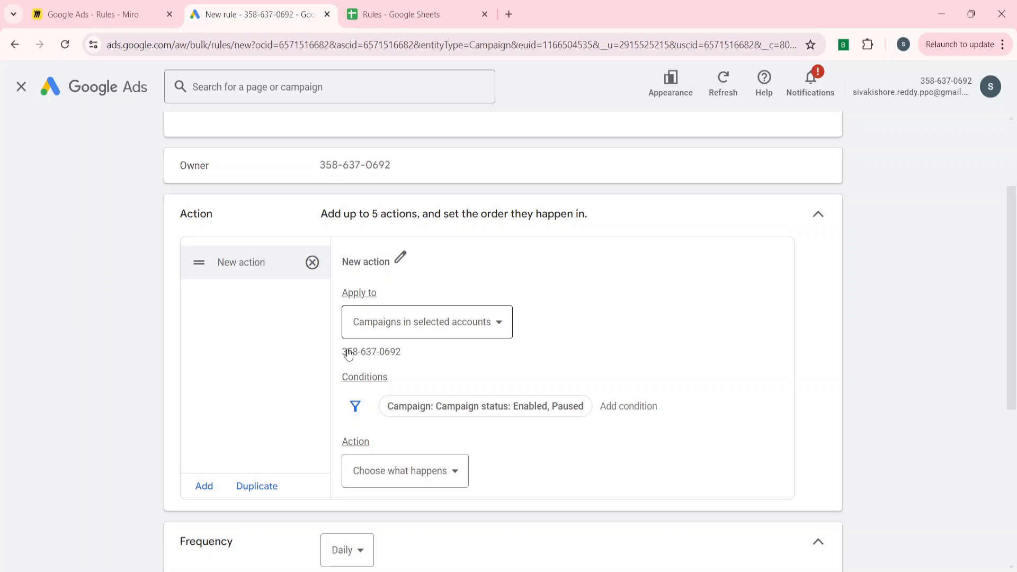
click(457, 337)
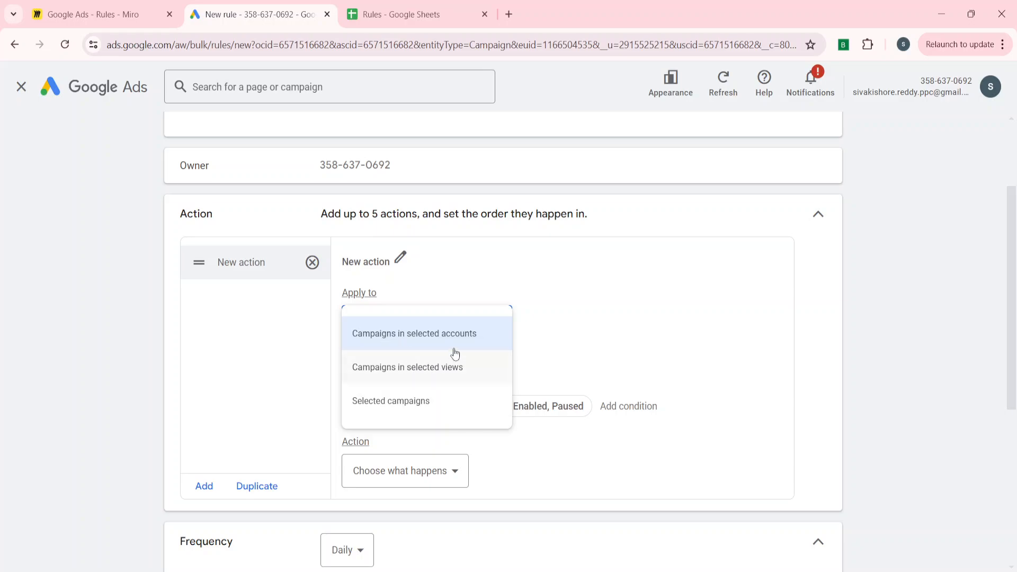
click(641, 341)
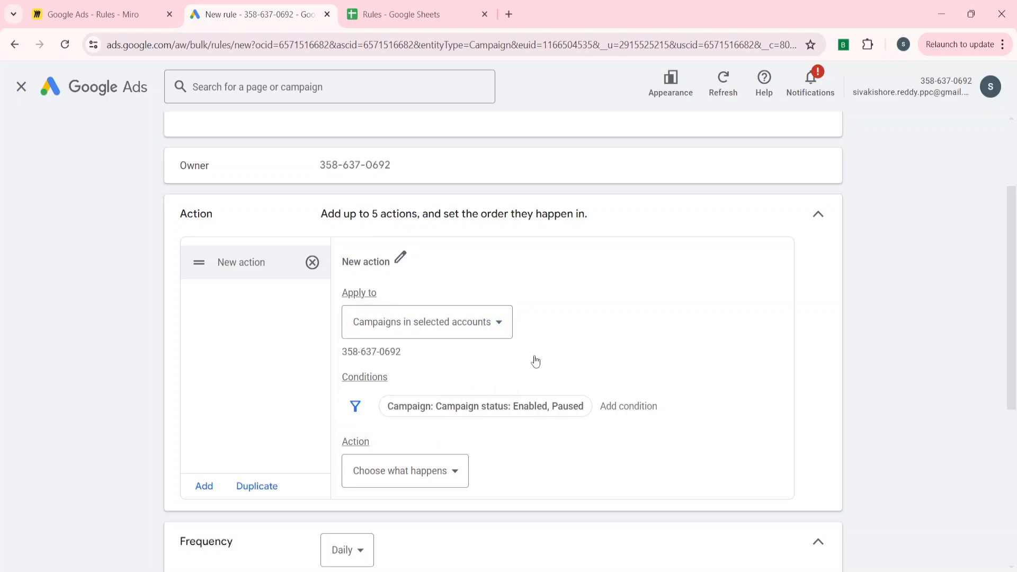
scroll(509, 361, down, 1)
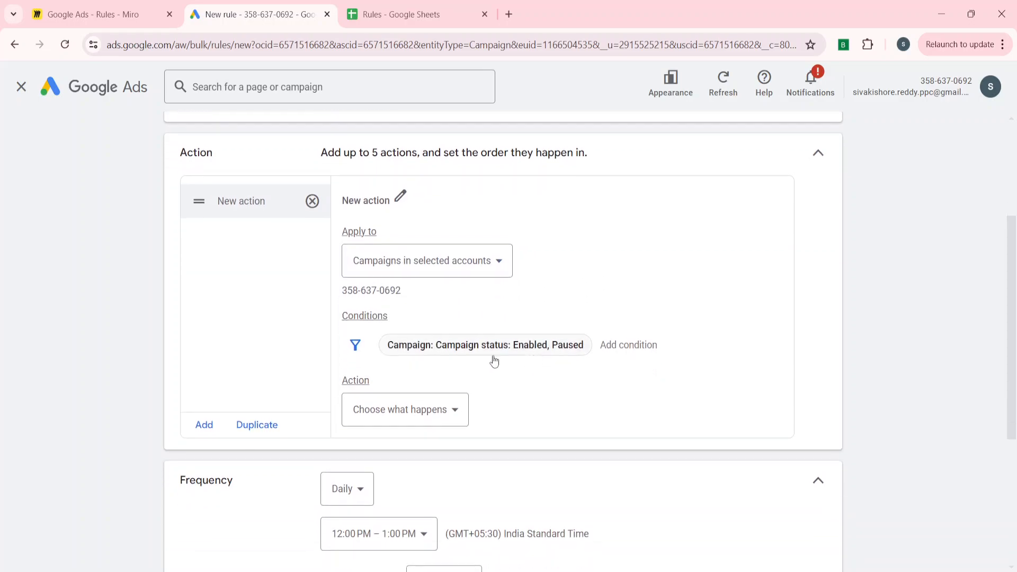
click(638, 346)
text(cam)
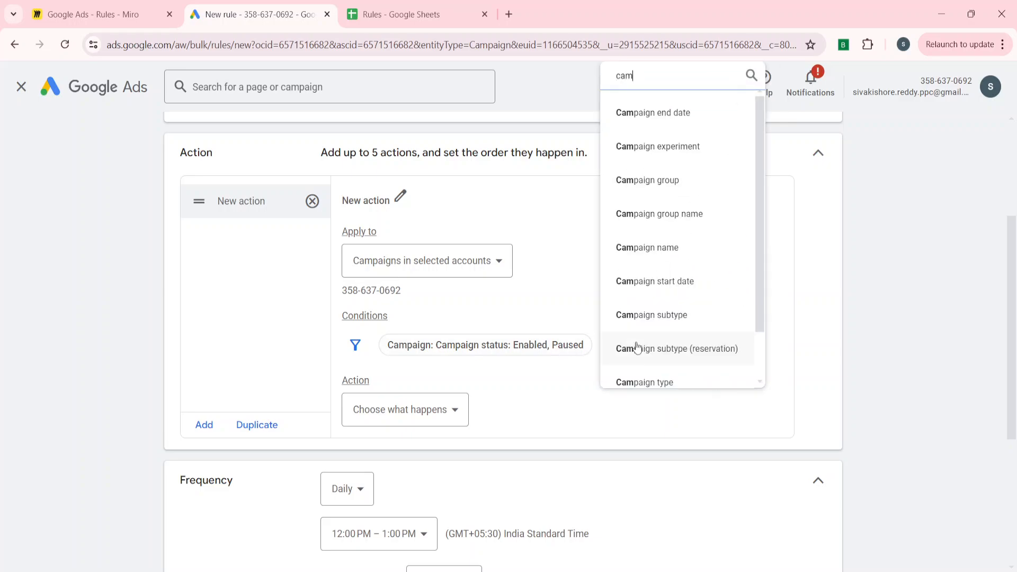
click(661, 245)
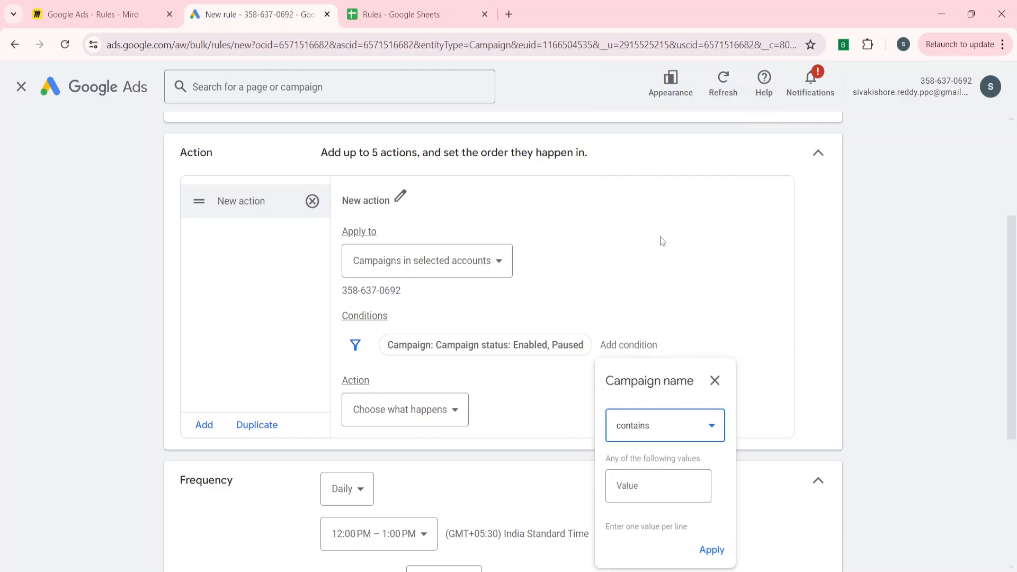
click(715, 380)
Apply the rule to selected campaigns only, choosing the Brand-Core-EG-PMV-Traffic campaign.
click(441, 261)
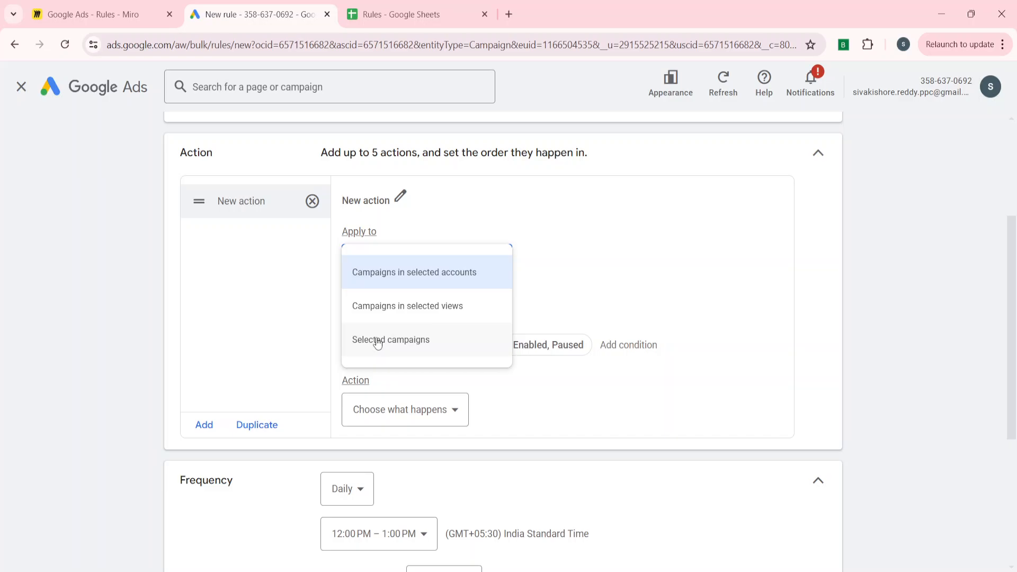
click(376, 341)
scroll(357, 379, down, 1)
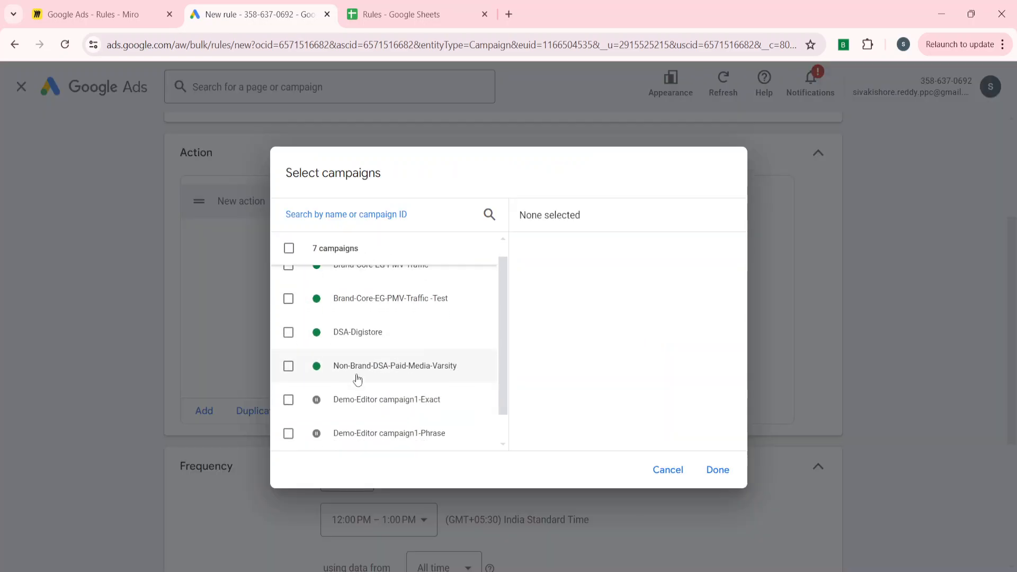
scroll(358, 378, up, 1)
click(289, 282)
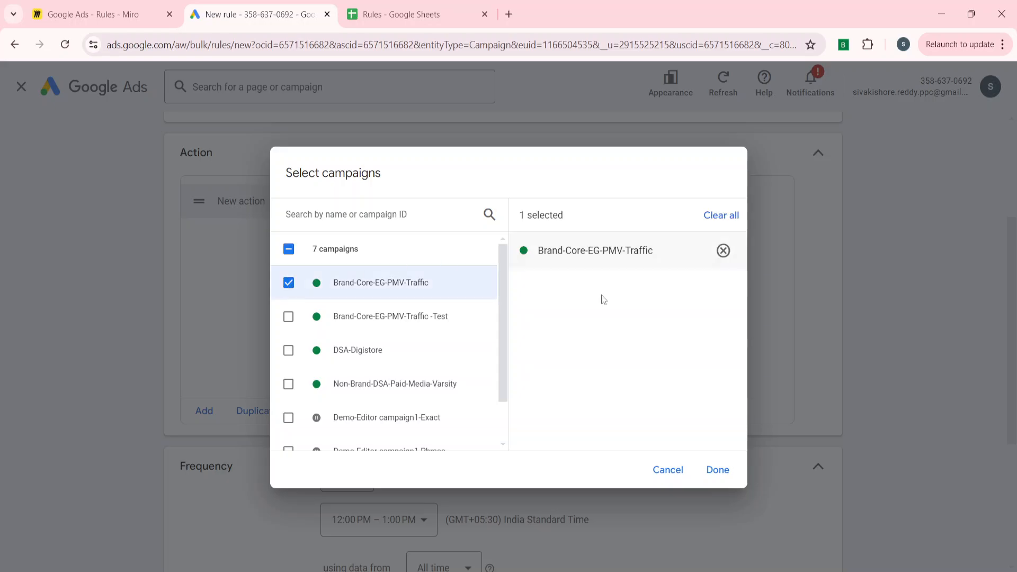
click(714, 473)
Set the rule's action to Pause campaigns.
scroll(525, 422, down, 2)
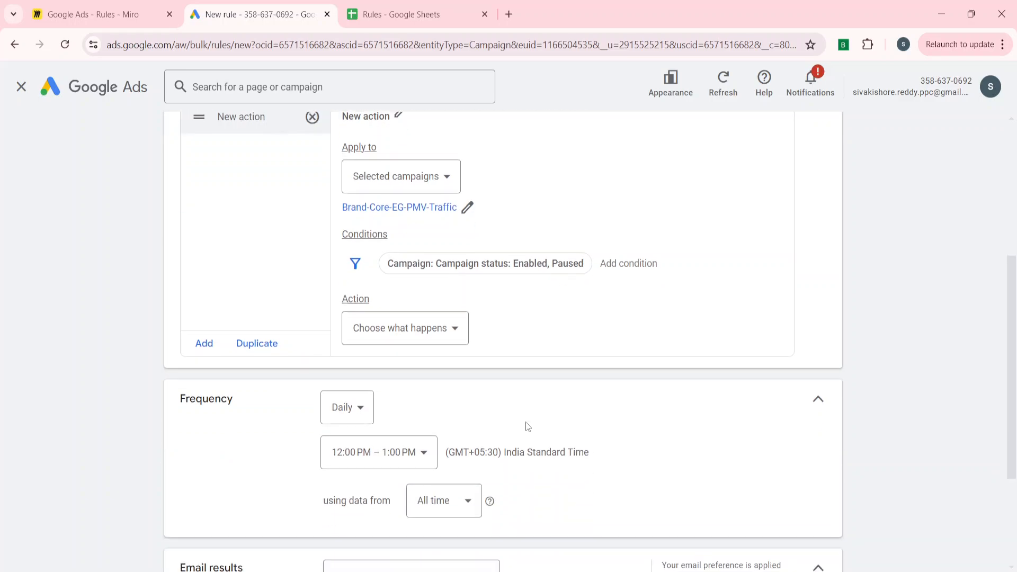
scroll(482, 388, up, 1)
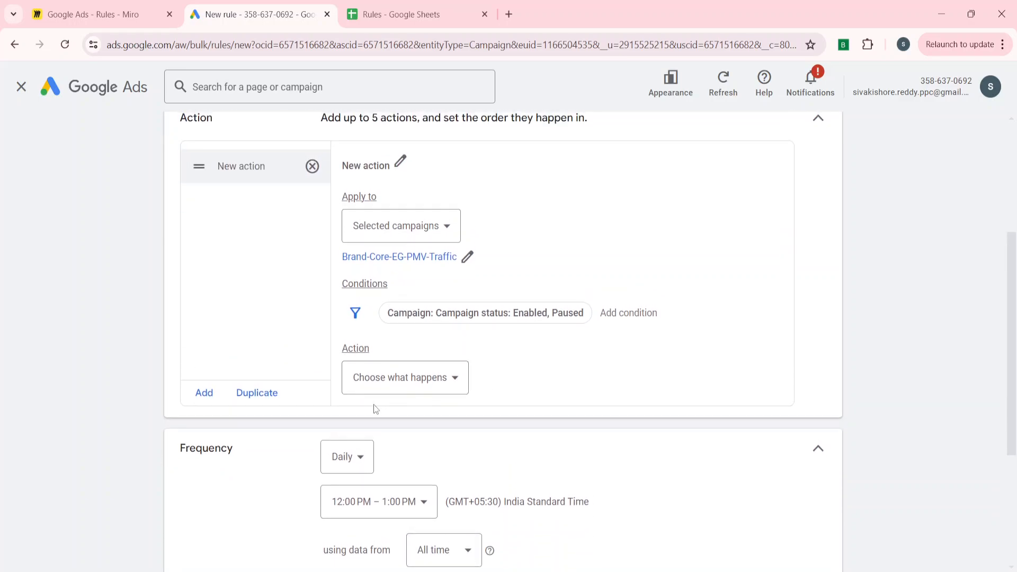
click(399, 388)
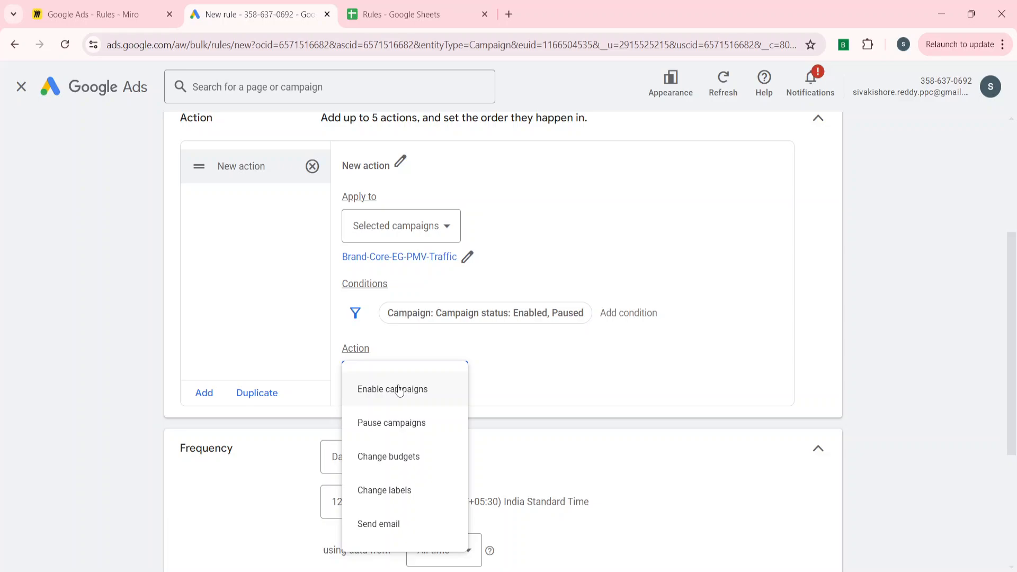
click(402, 424)
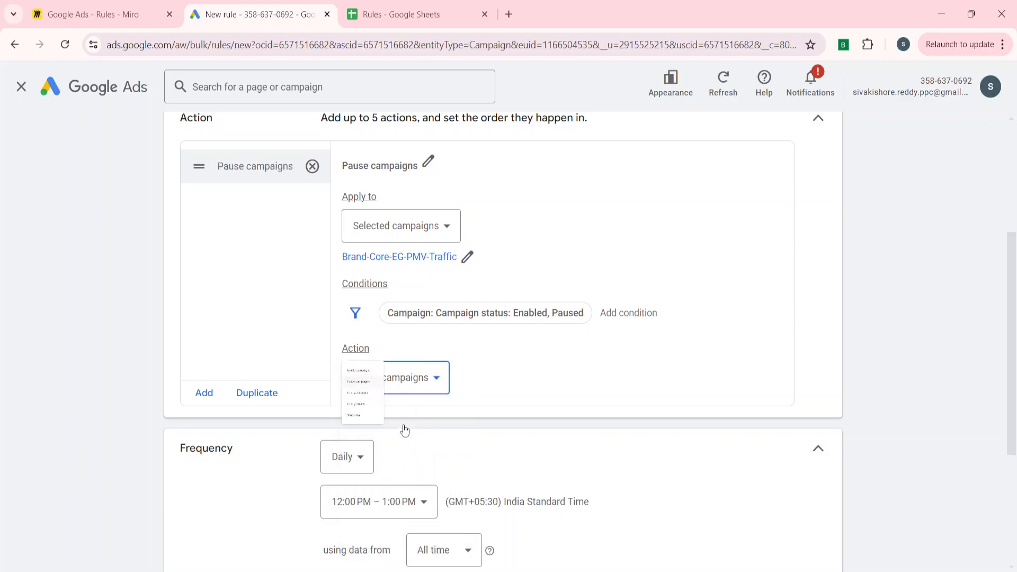
Add a rule condition requiring the campaign's Cost to be >= ₹100.
scroll(405, 431, up, 1)
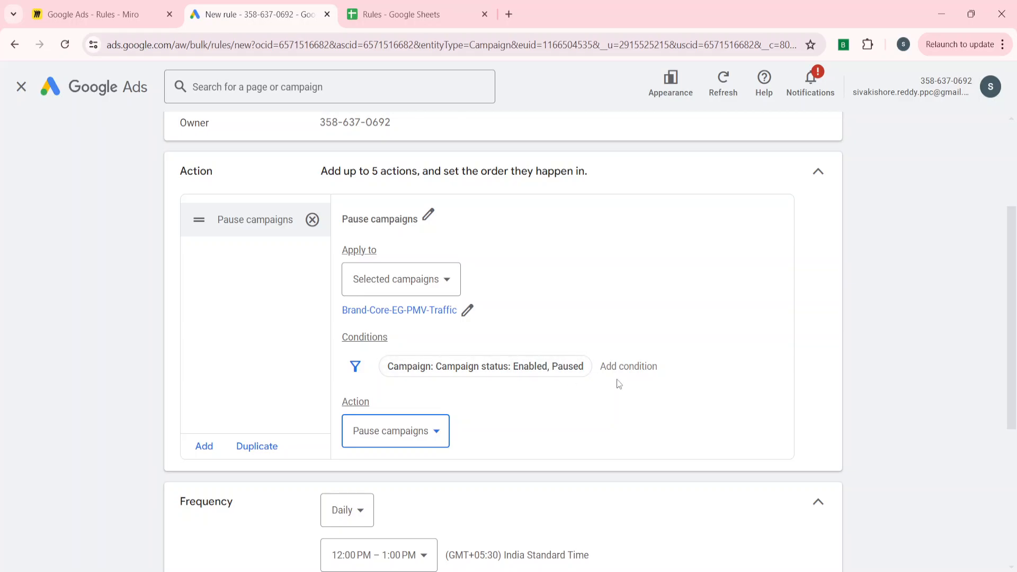
click(662, 366)
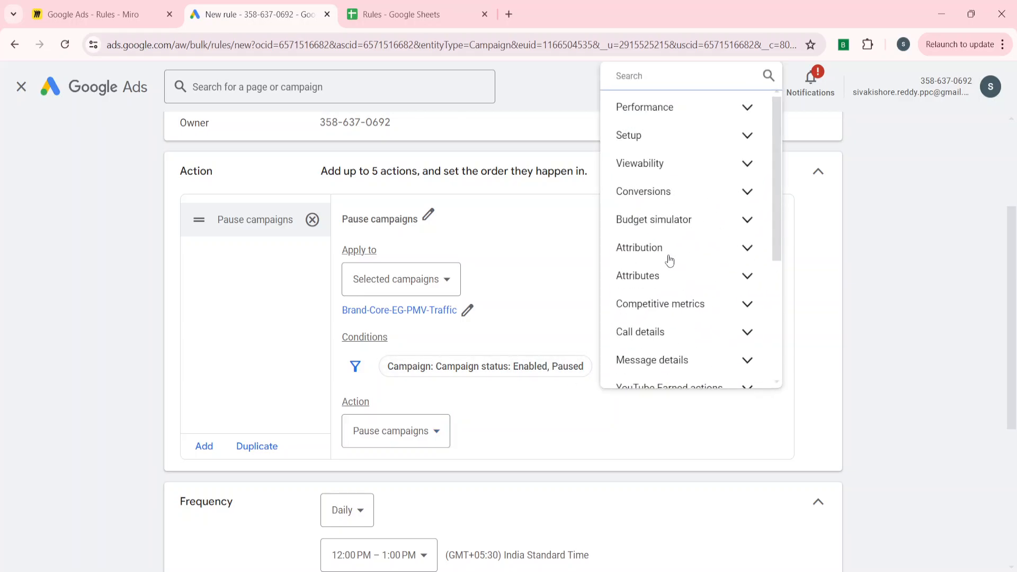
text(cost)
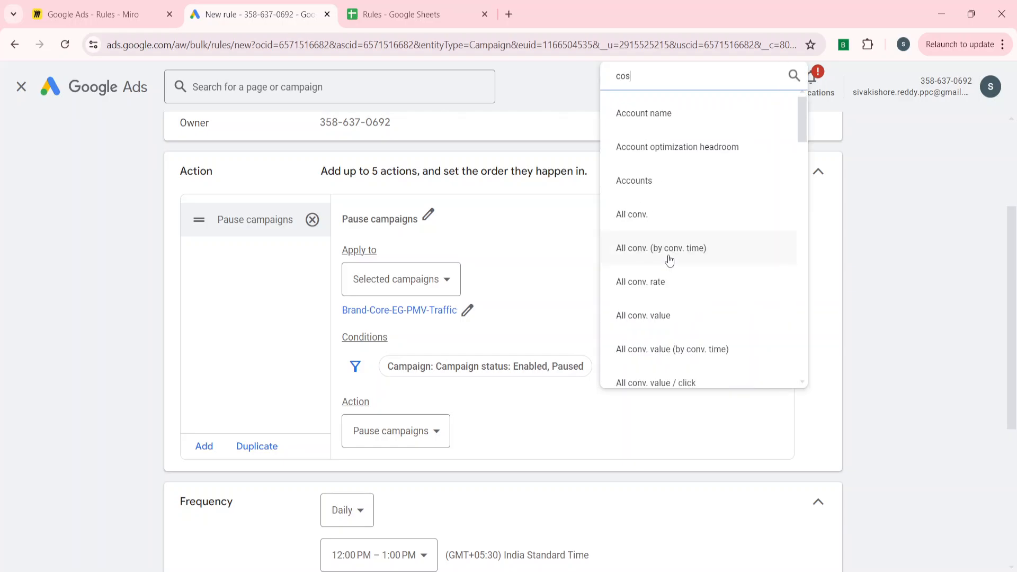
click(628, 324)
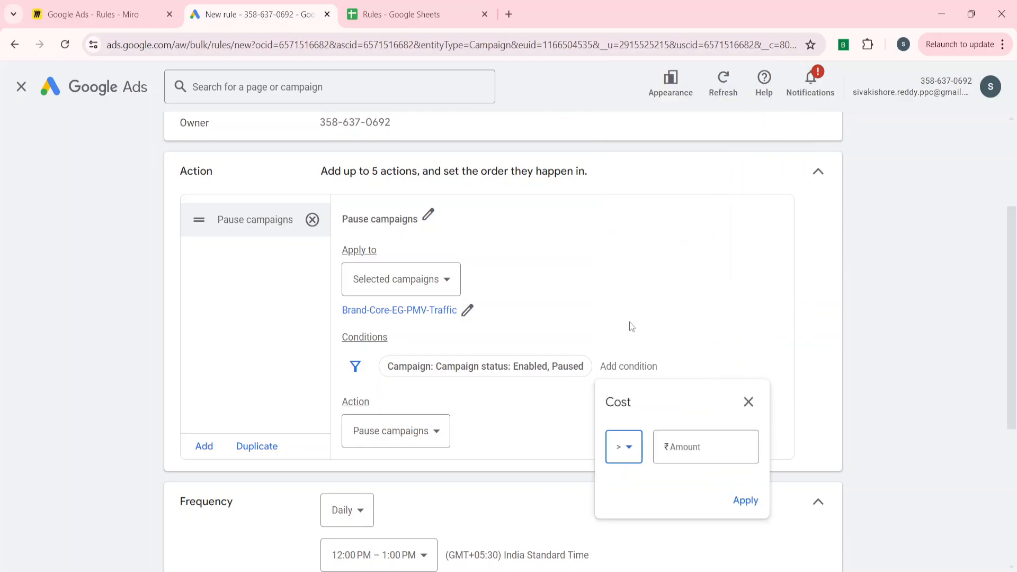
click(631, 449)
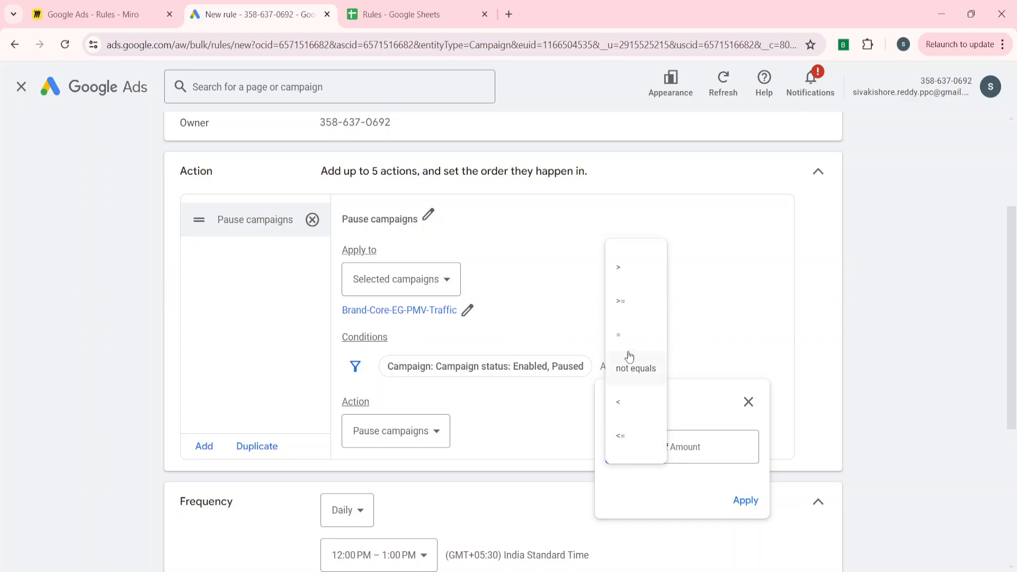
click(624, 313)
click(704, 447)
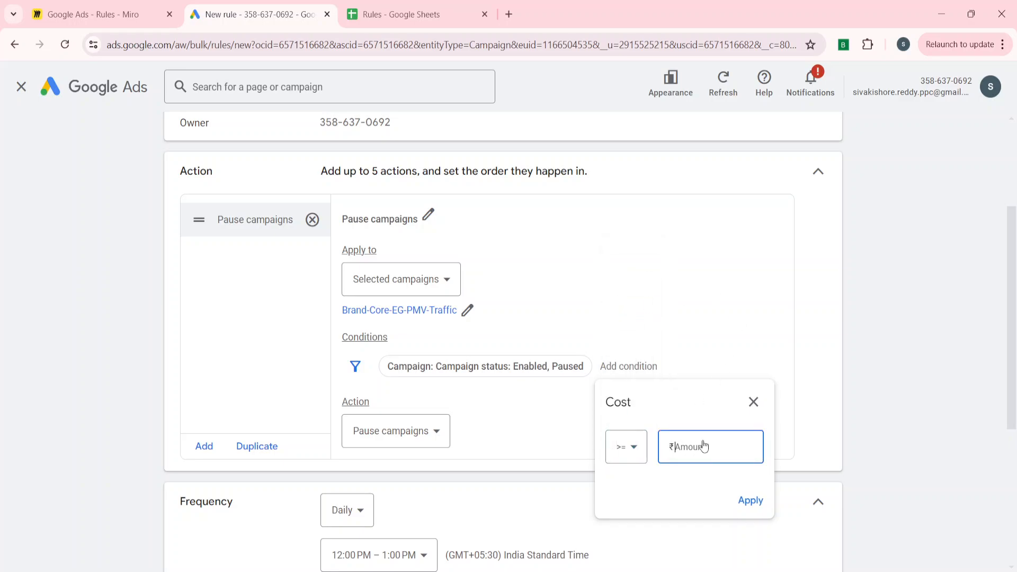
text(100)
click(750, 500)
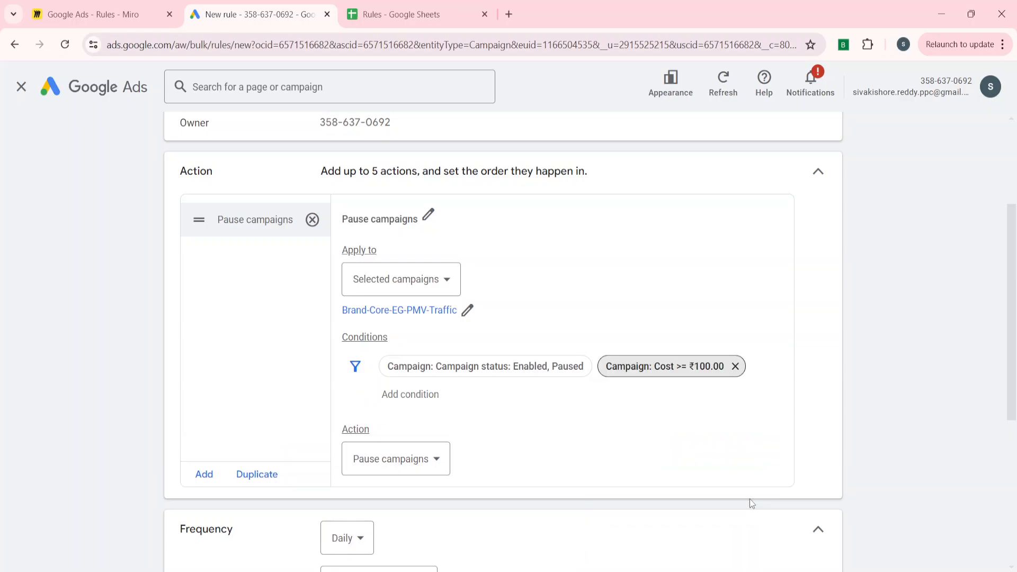
scroll(608, 409, up, 1)
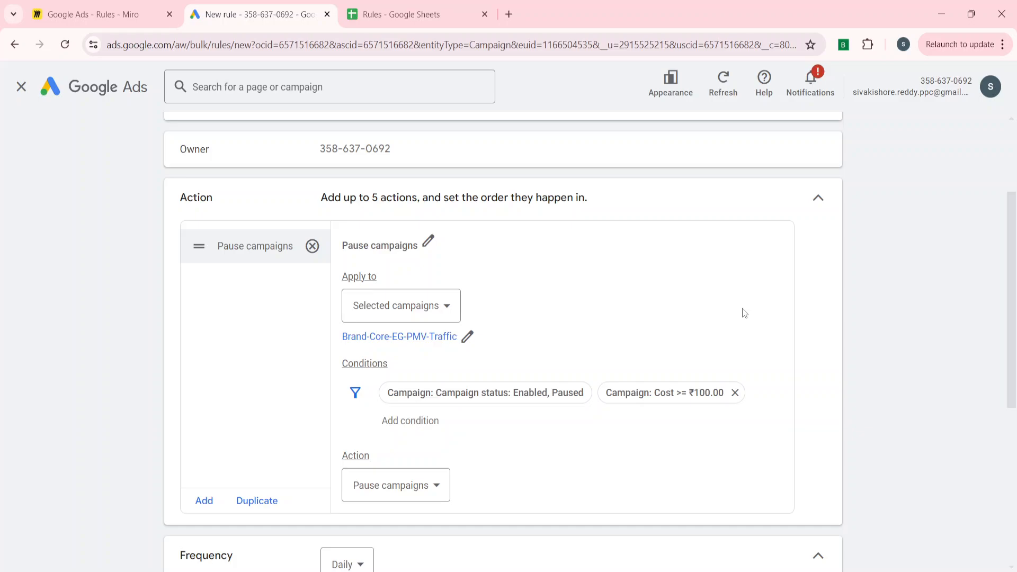
scroll(572, 478, down, 4)
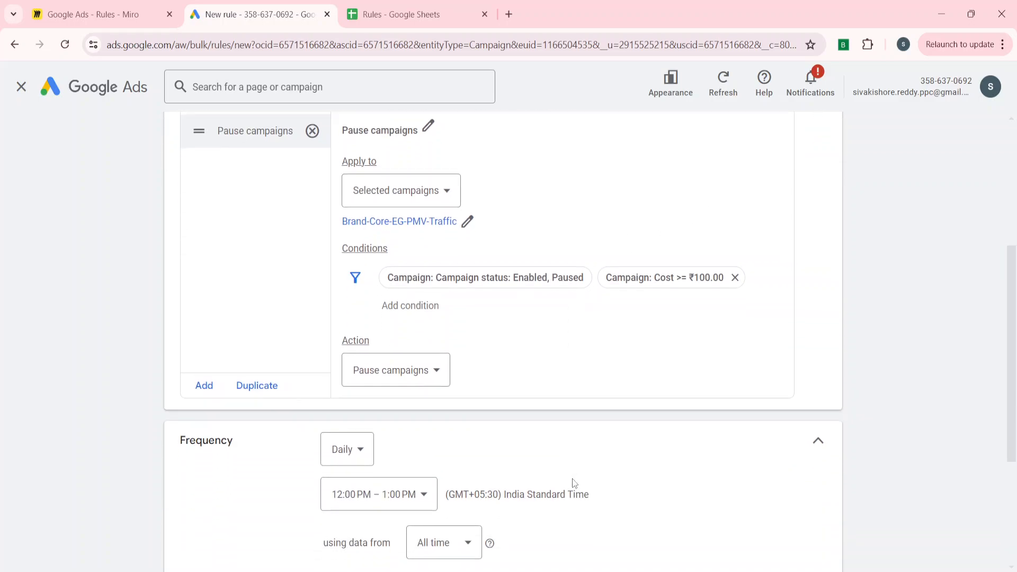
scroll(175, 416, down, 1)
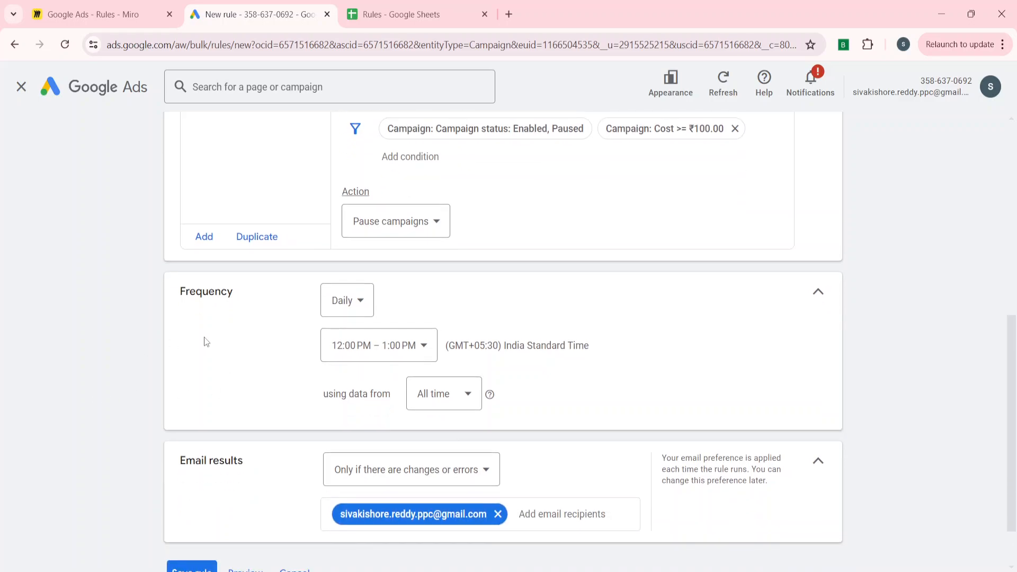
Set the rule's frequency to Hourly, starting at 12:00 AM – 1:00 AM.
click(359, 301)
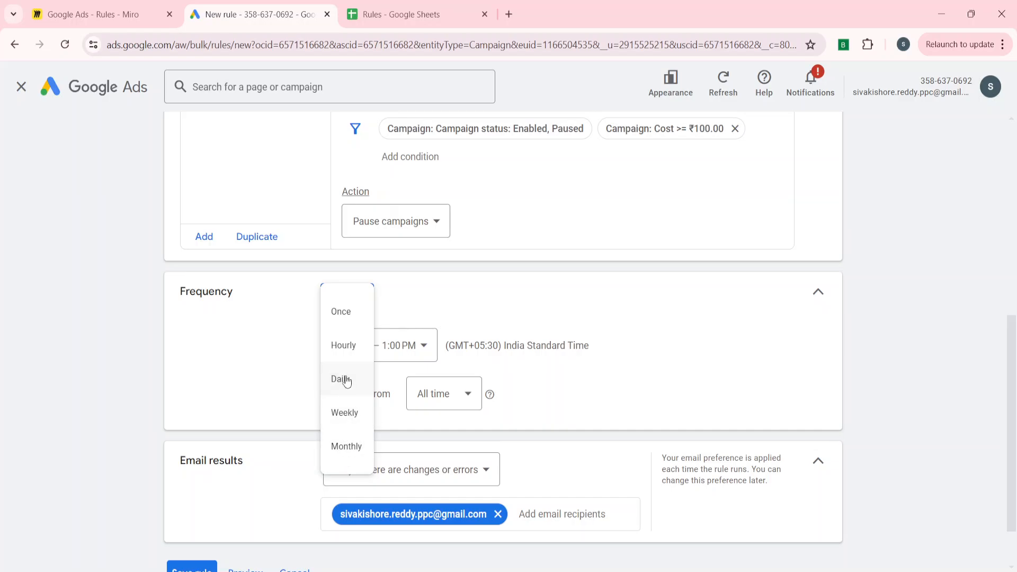
click(344, 345)
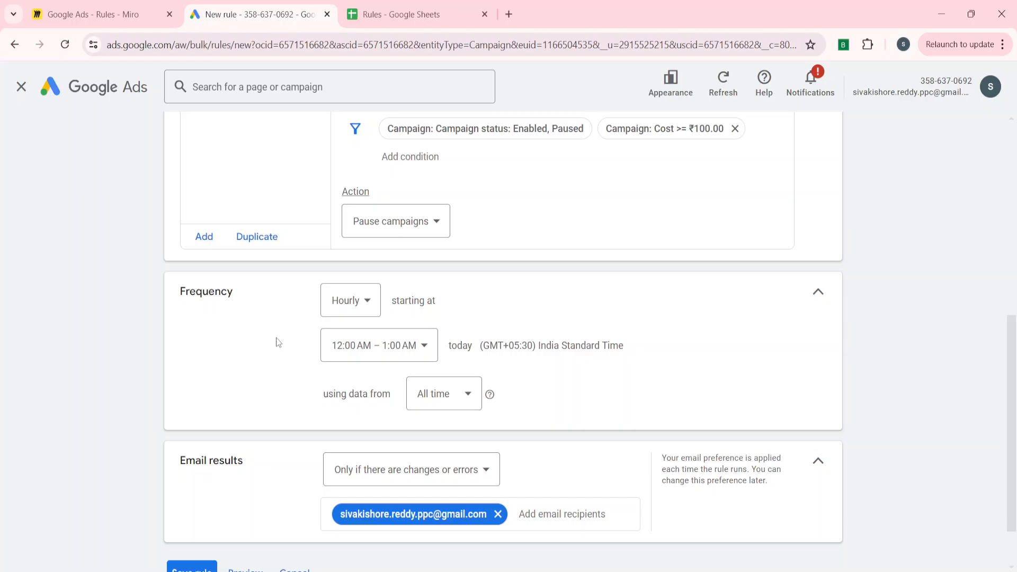
click(398, 355)
click(256, 423)
click(386, 350)
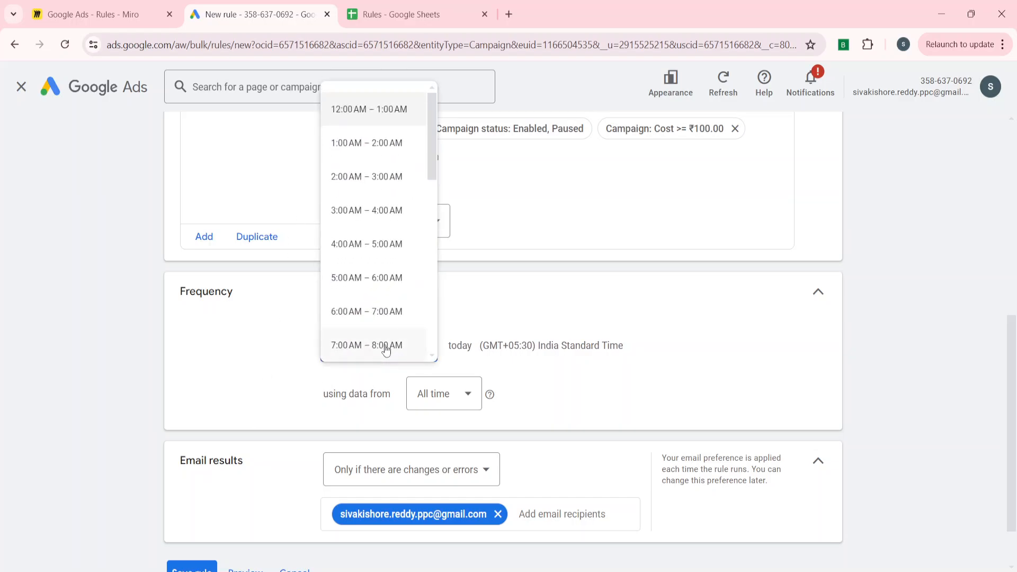
click(386, 125)
Set the rule to use data from Today.
scroll(286, 379, down, 1)
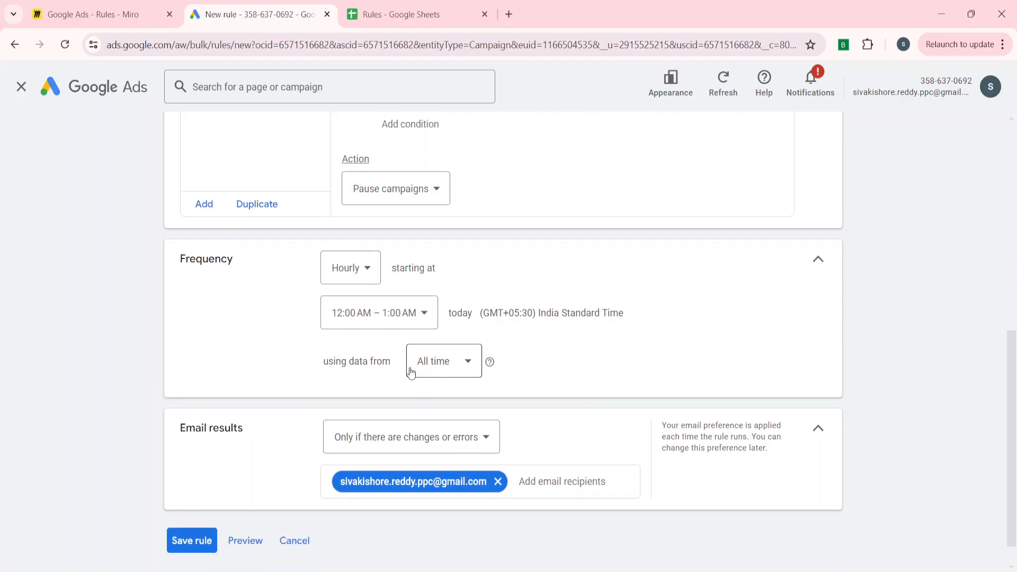
click(459, 371)
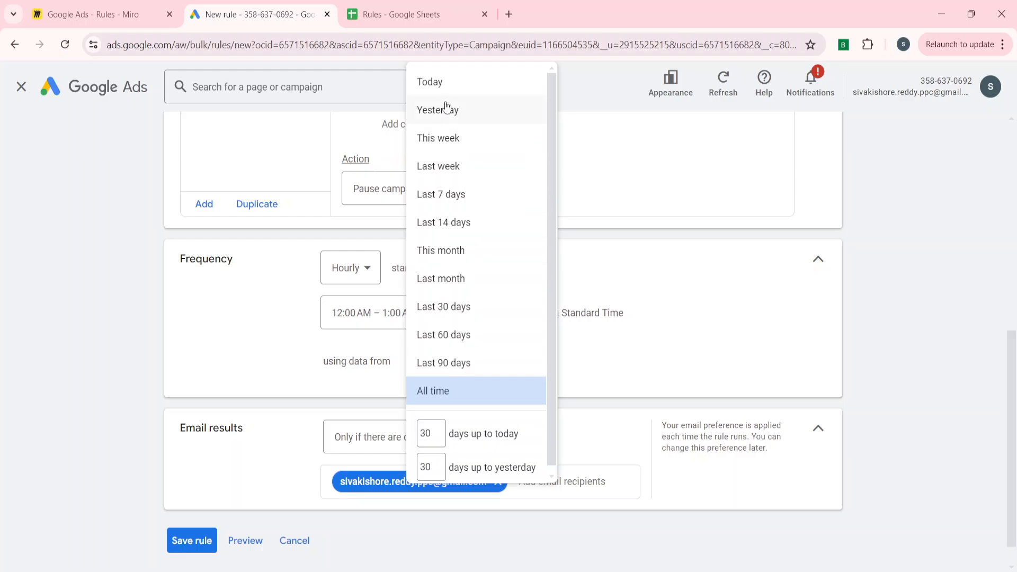
click(439, 82)
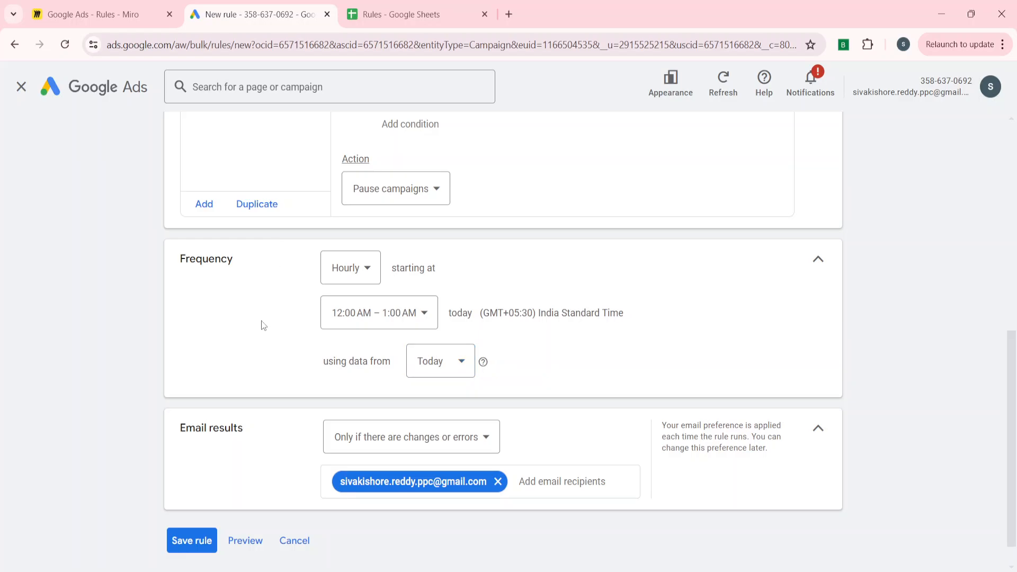
scroll(262, 320, up, 2)
scroll(262, 325, down, 1)
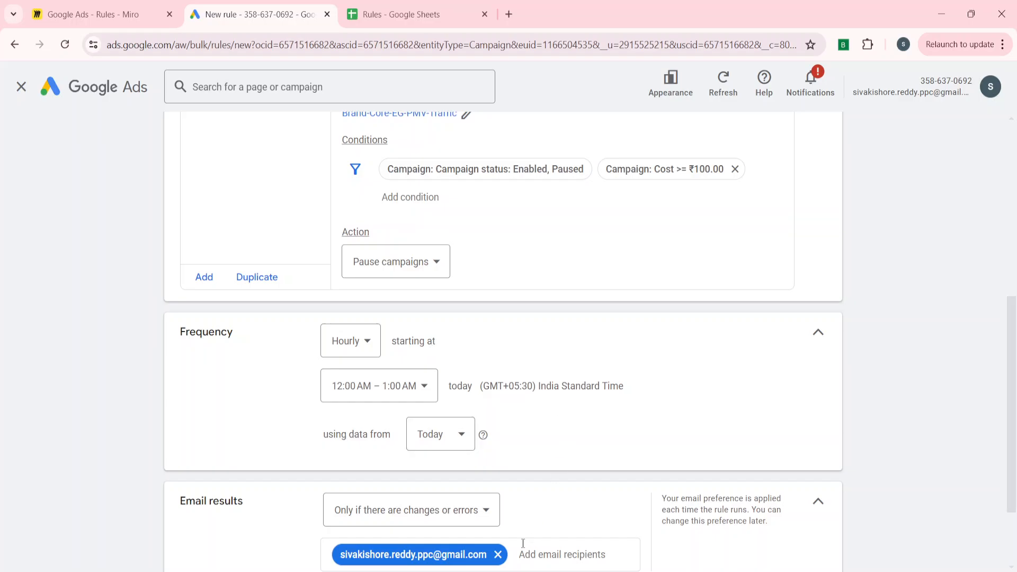
Try Yesterday as the rule's data range and switch it back to Today.
click(455, 445)
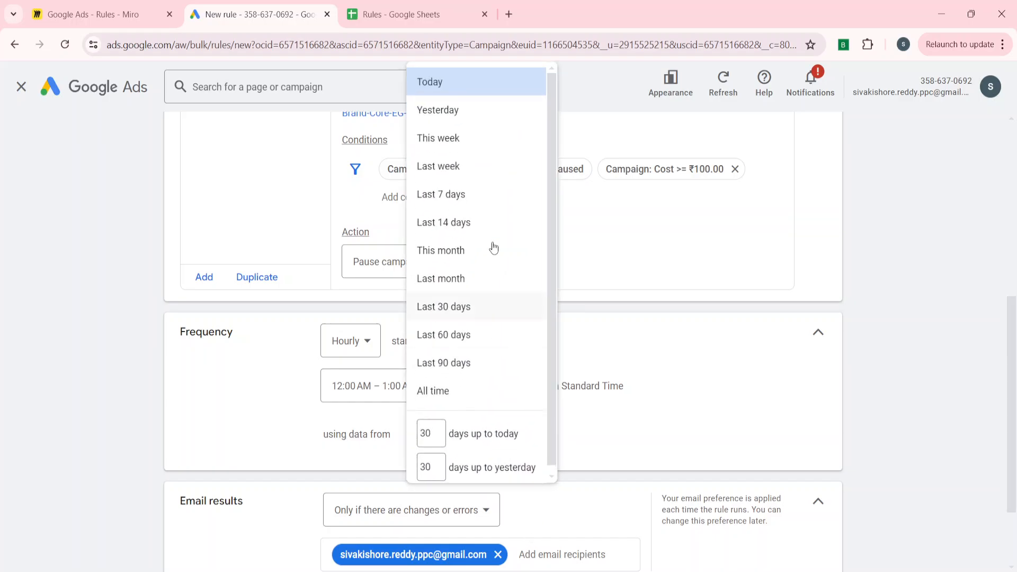
click(432, 110)
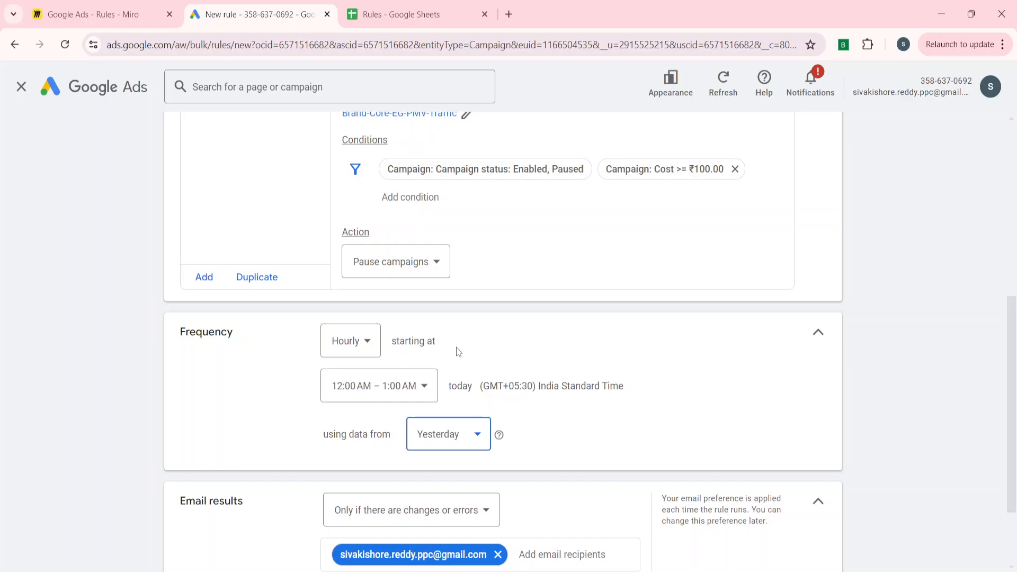
scroll(249, 421, down, 1)
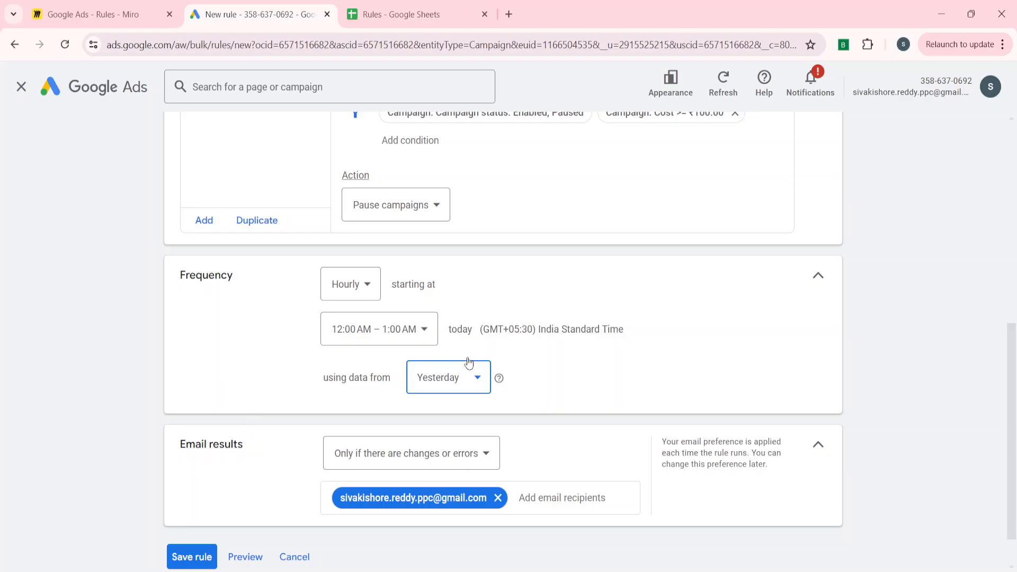
click(451, 387)
click(443, 93)
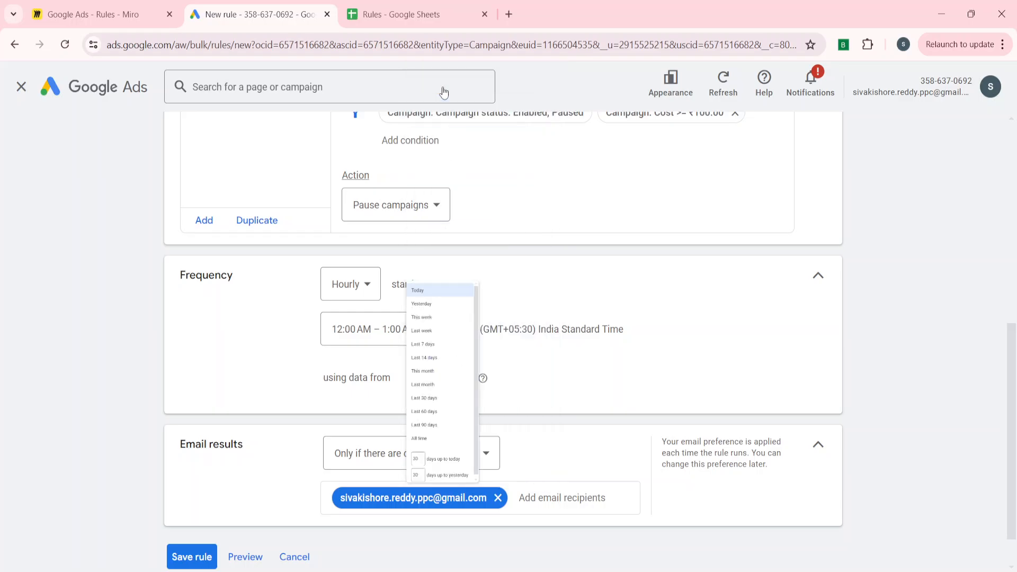
Set the rule's email results to be sent only if there are changes or errors.
scroll(250, 377, down, 1)
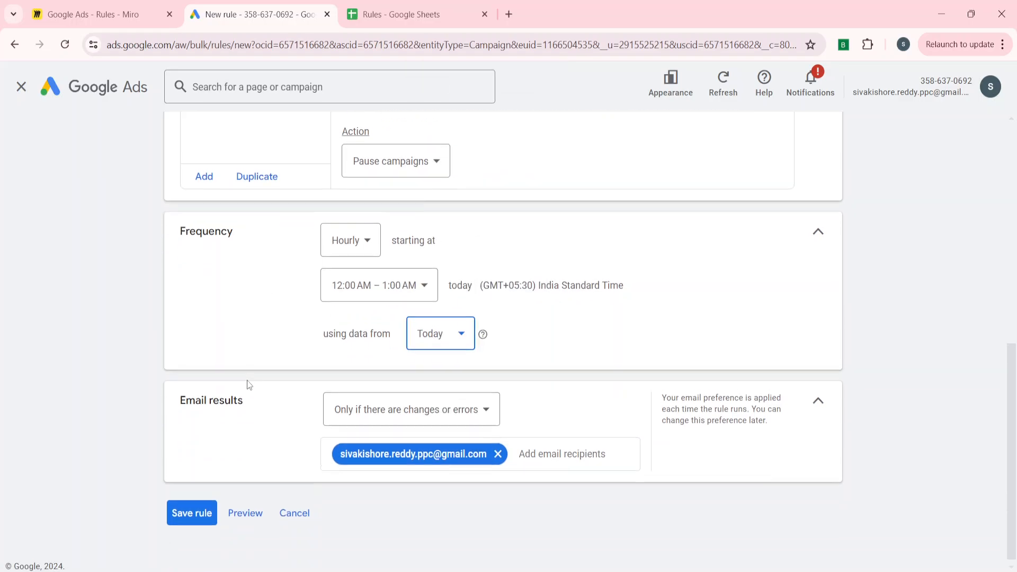
click(404, 410)
click(261, 442)
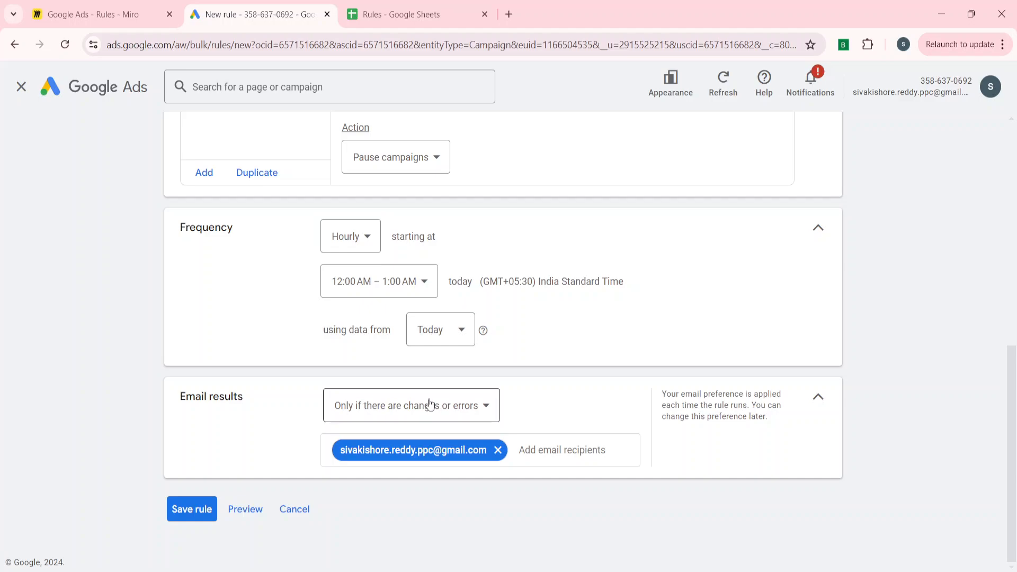
click(434, 403)
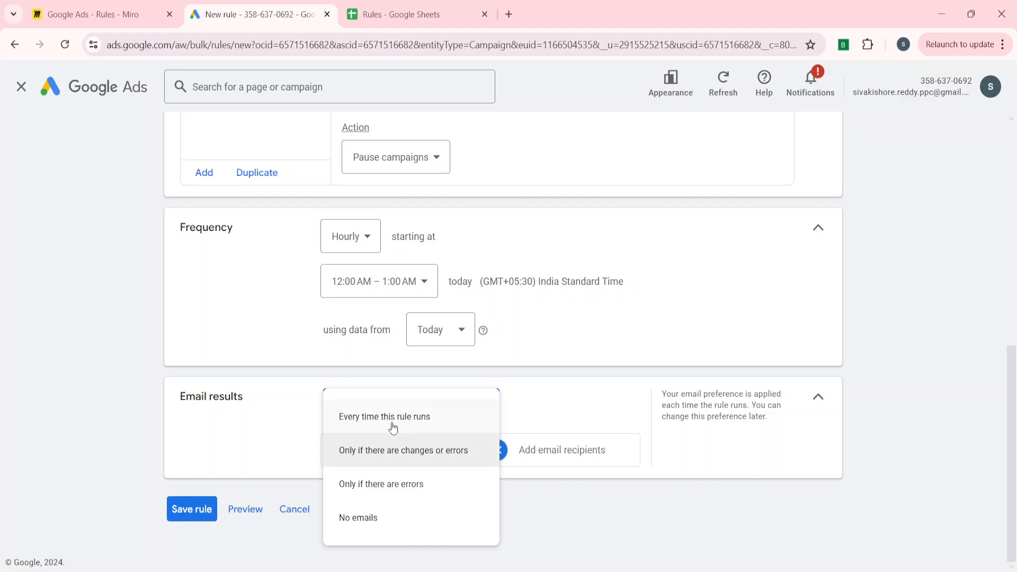
click(397, 465)
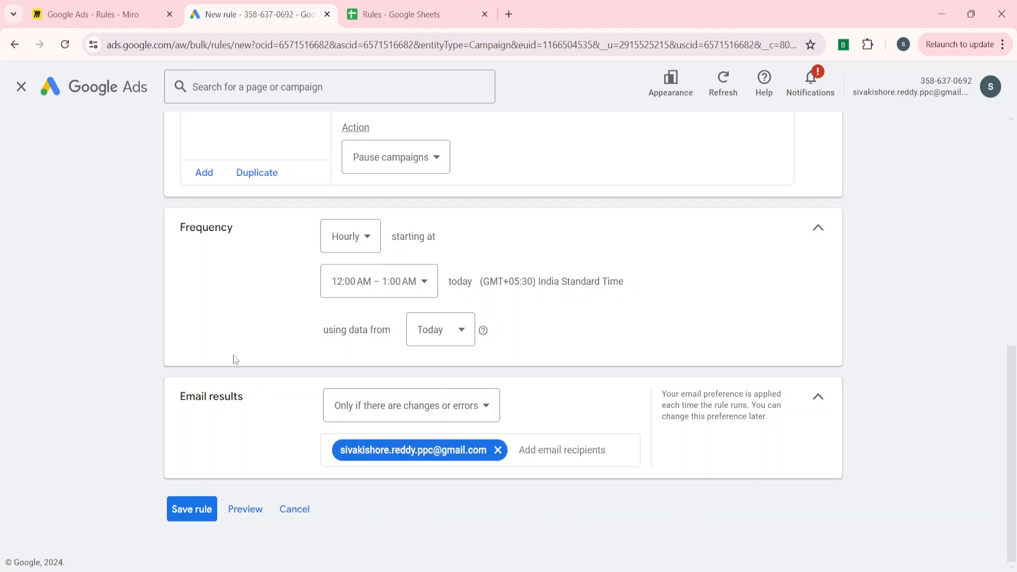
Review the rule's settings and preview the changes it would make, closing the preview without saving.
scroll(233, 356, up, 1)
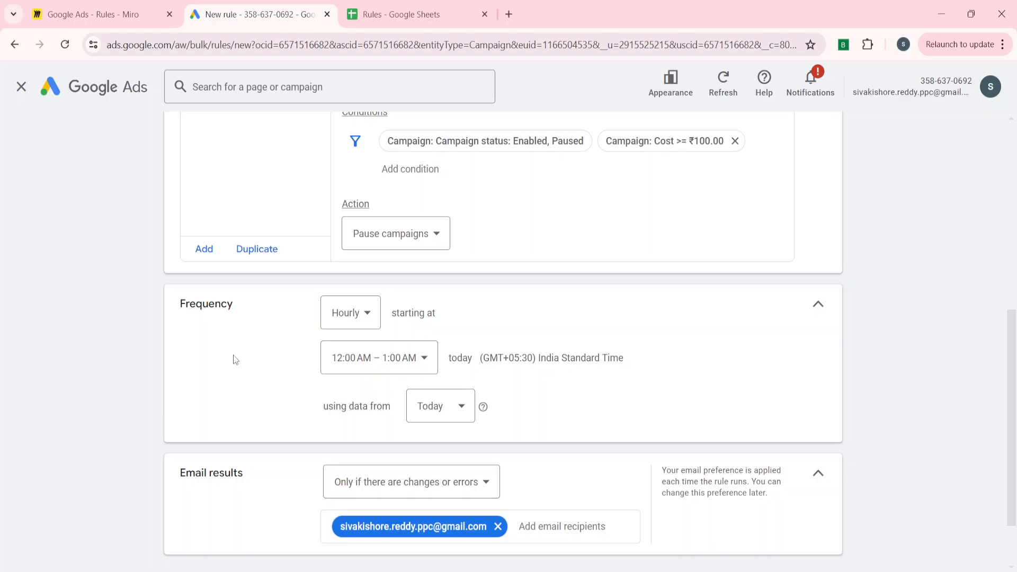
scroll(233, 359, down, 1)
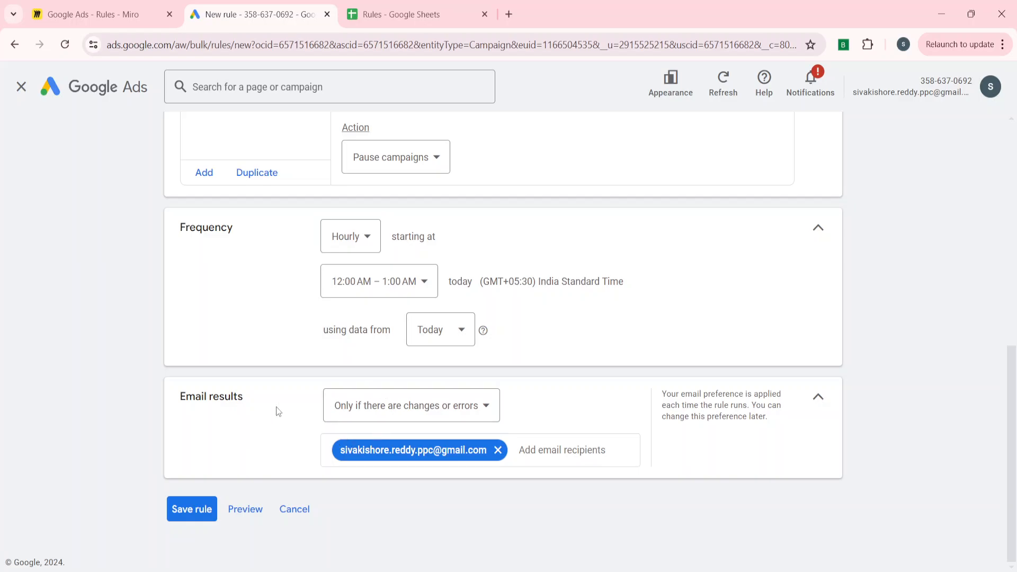
scroll(268, 302, up, 5)
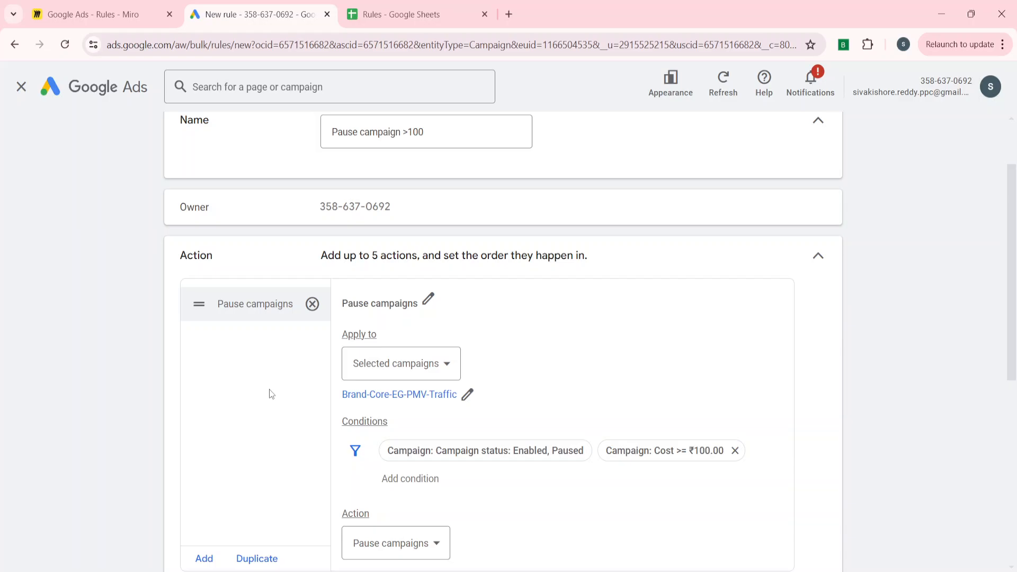
scroll(271, 394, down, 5)
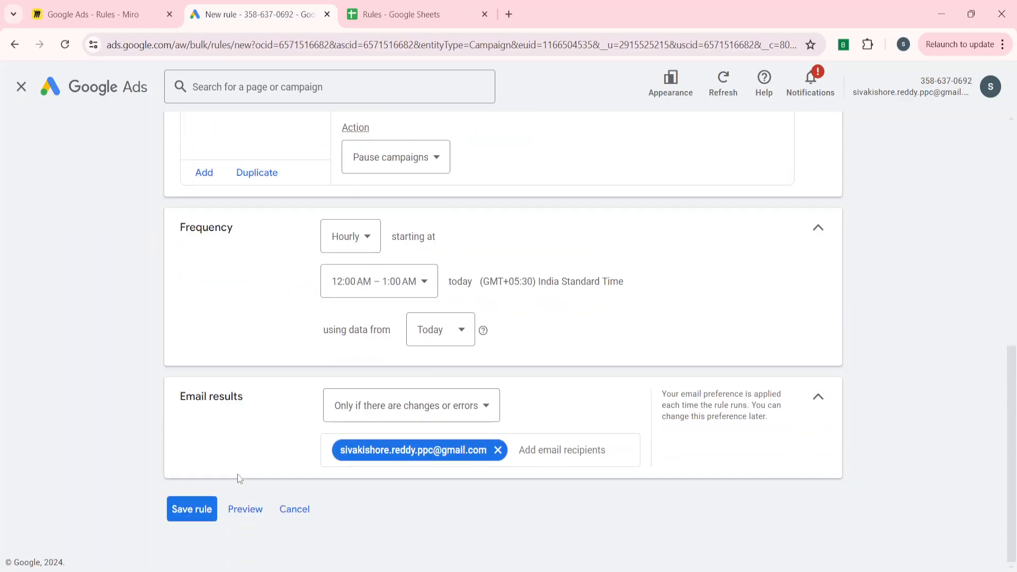
click(245, 510)
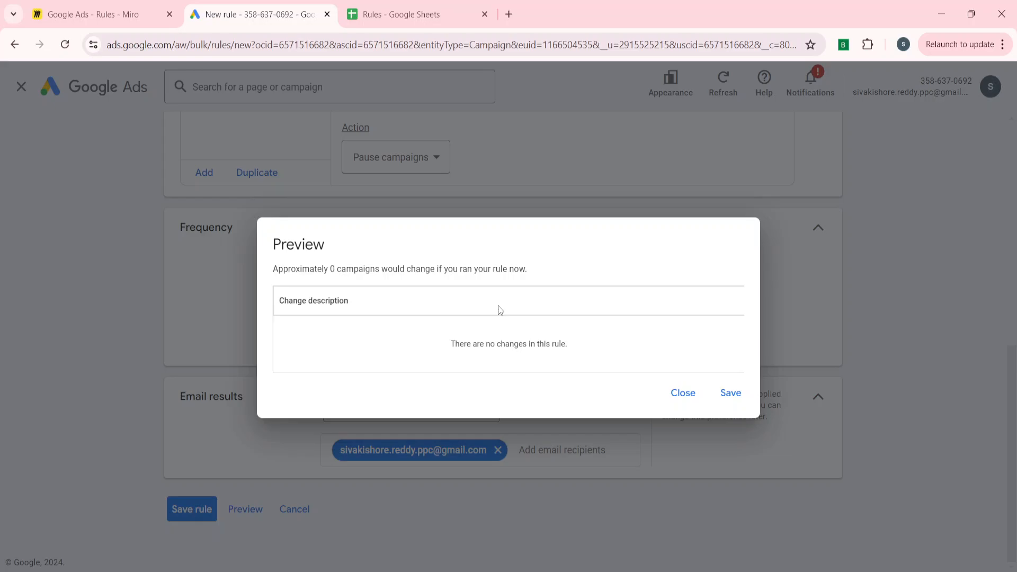
click(685, 394)
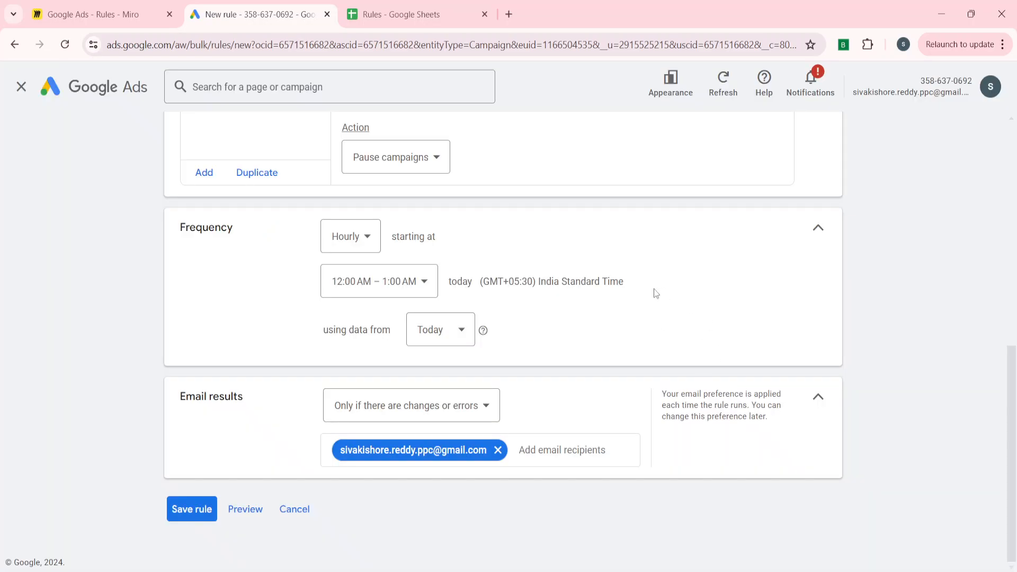
Check the rule's condition, action and frequency once more and save the rule.
scroll(656, 293, up, 5)
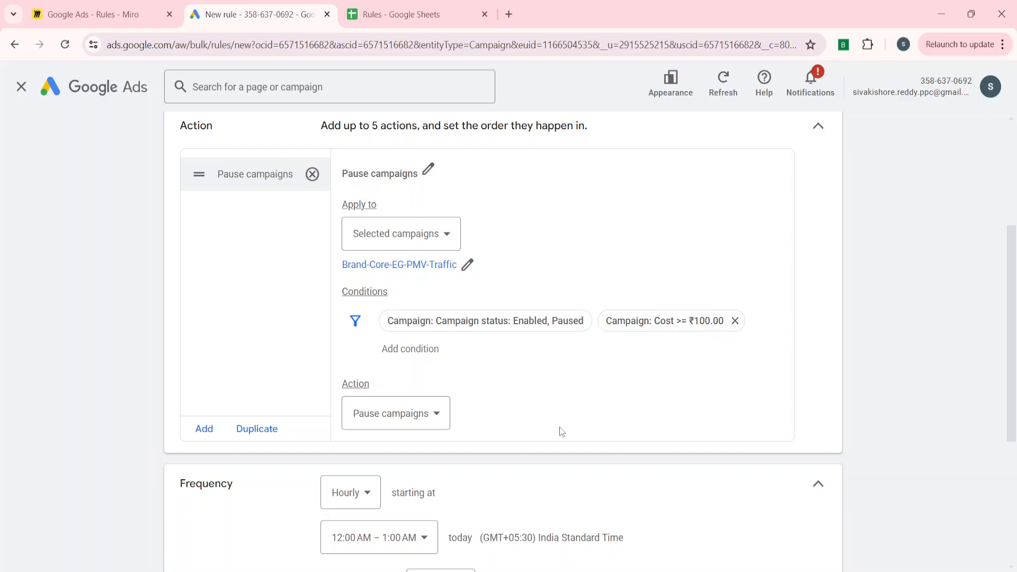
scroll(562, 431, down, 5)
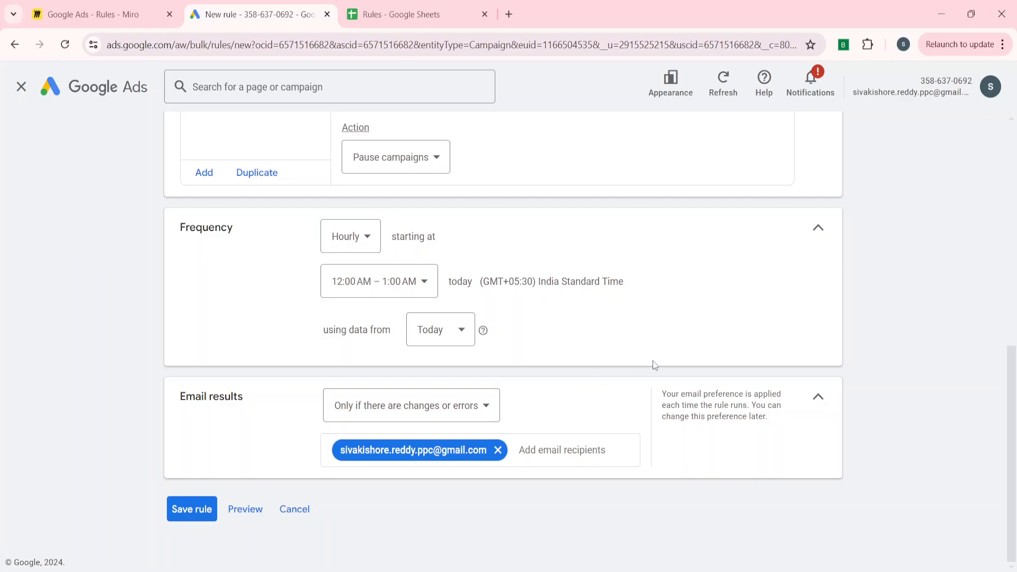
scroll(656, 364, up, 4)
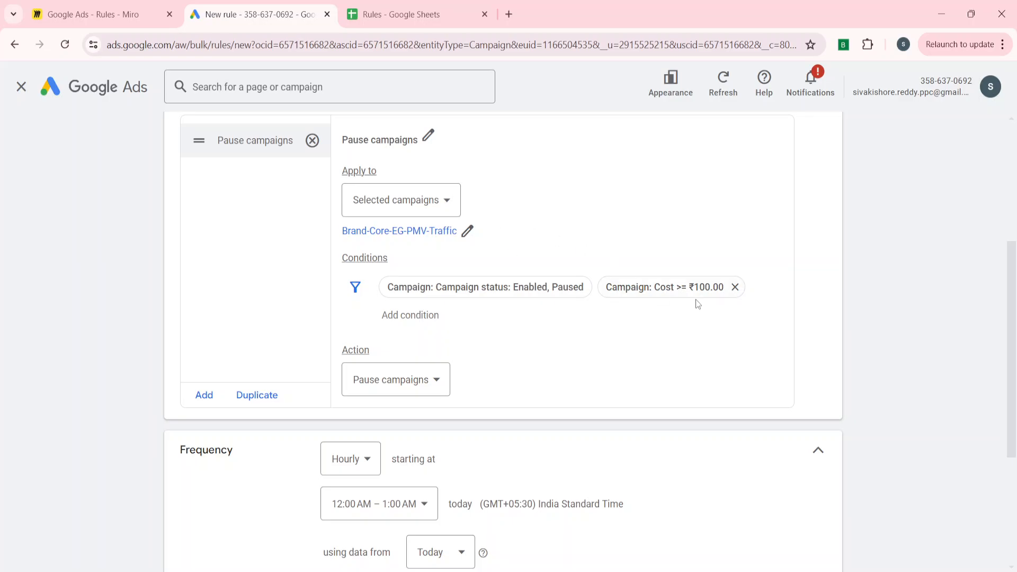
scroll(646, 319, down, 4)
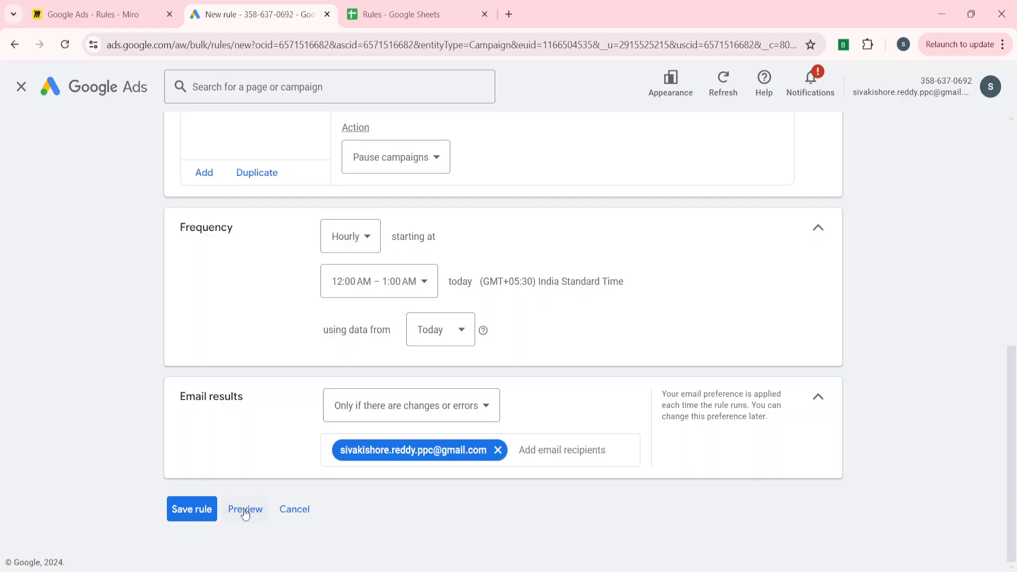
scroll(287, 272, up, 5)
scroll(286, 272, down, 5)
click(192, 508)
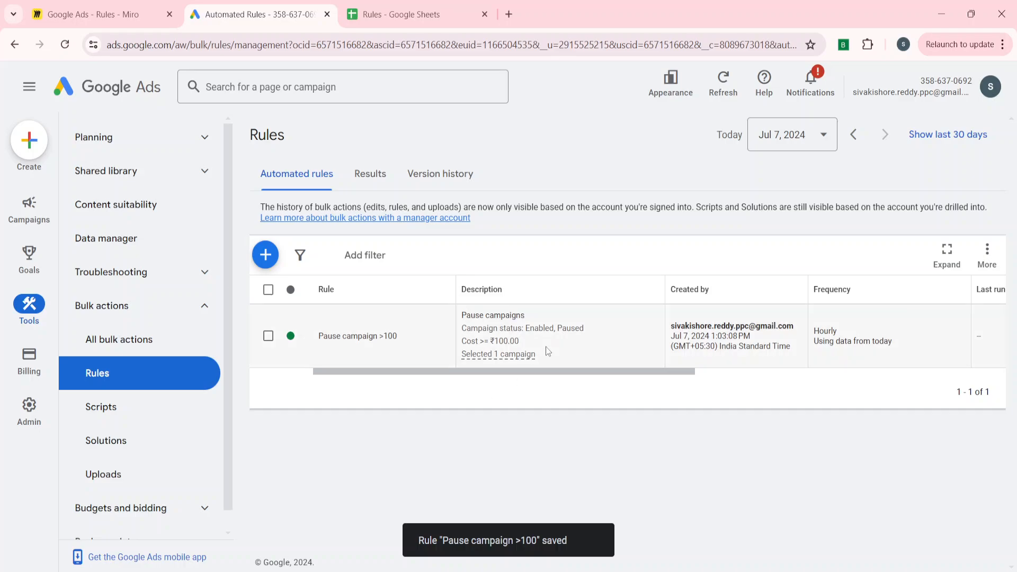
Examine the selected campaign and the available status options of the "Pause campaign >100" rule.
mouse_move(526, 350)
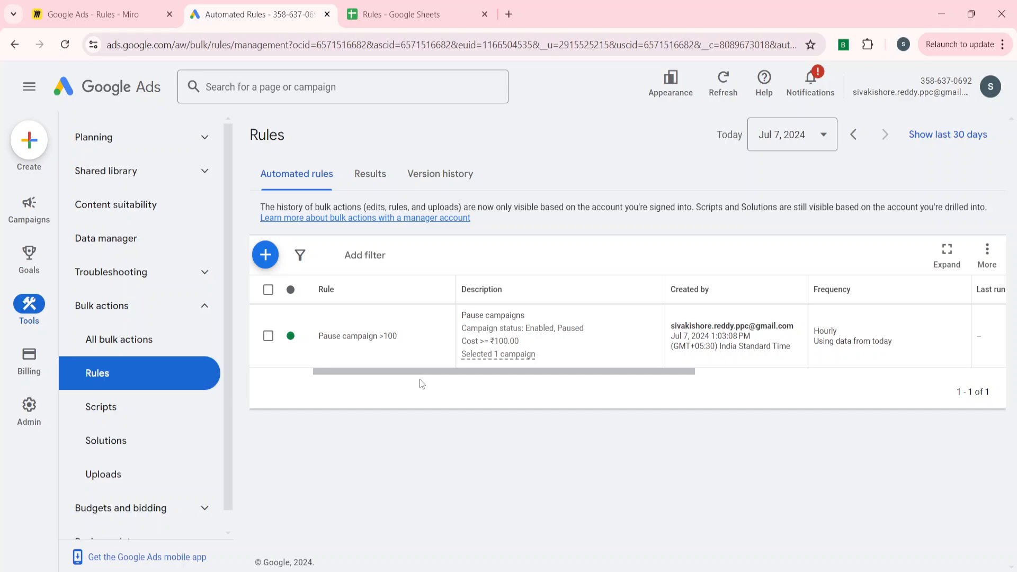
click(291, 337)
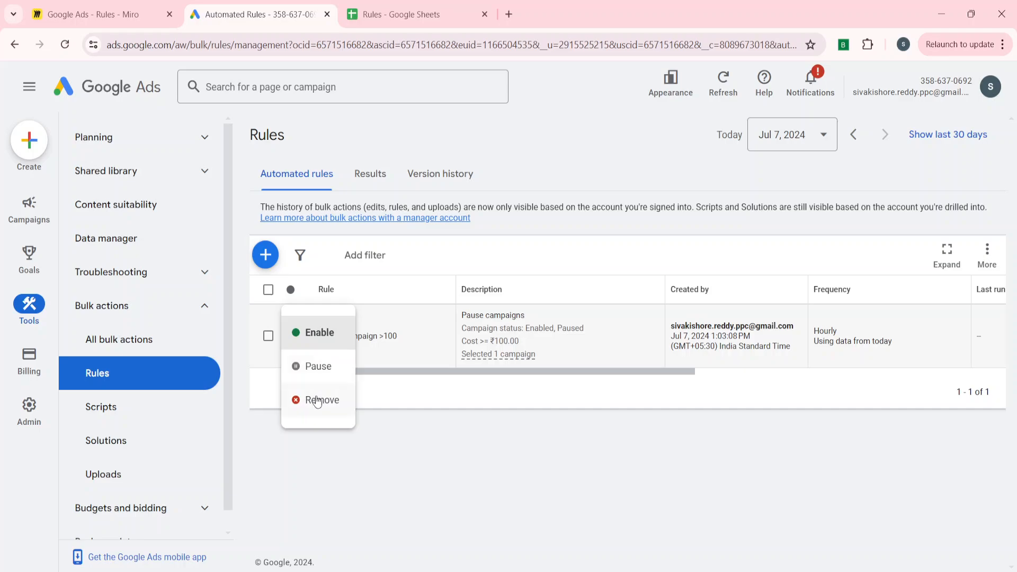
click(464, 475)
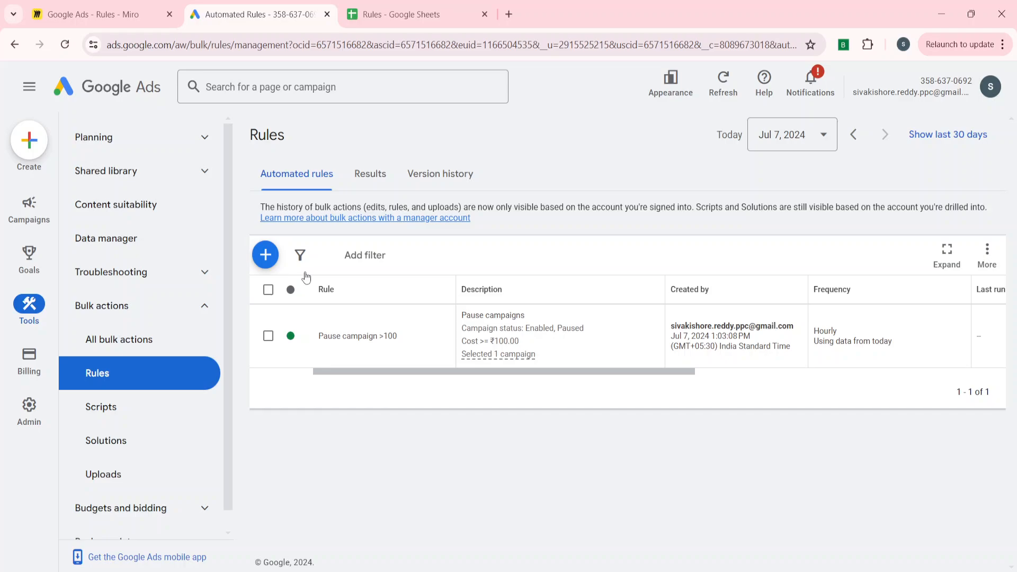
Examine the rule types offered for a new automated rule, from campaign rules to content criterion rules, without creating one.
click(265, 255)
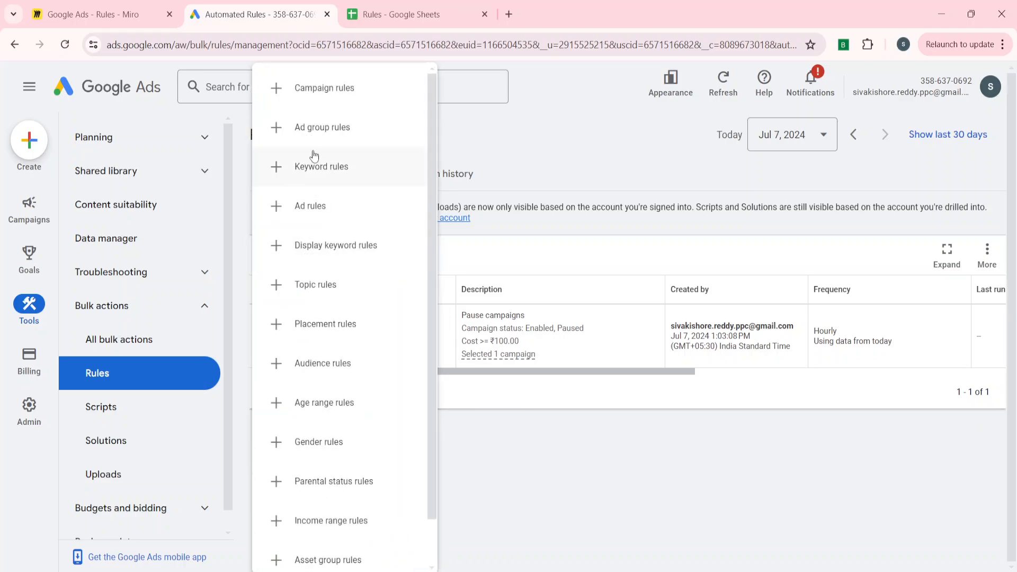
scroll(293, 457, down, 1)
scroll(291, 457, up, 1)
click(568, 481)
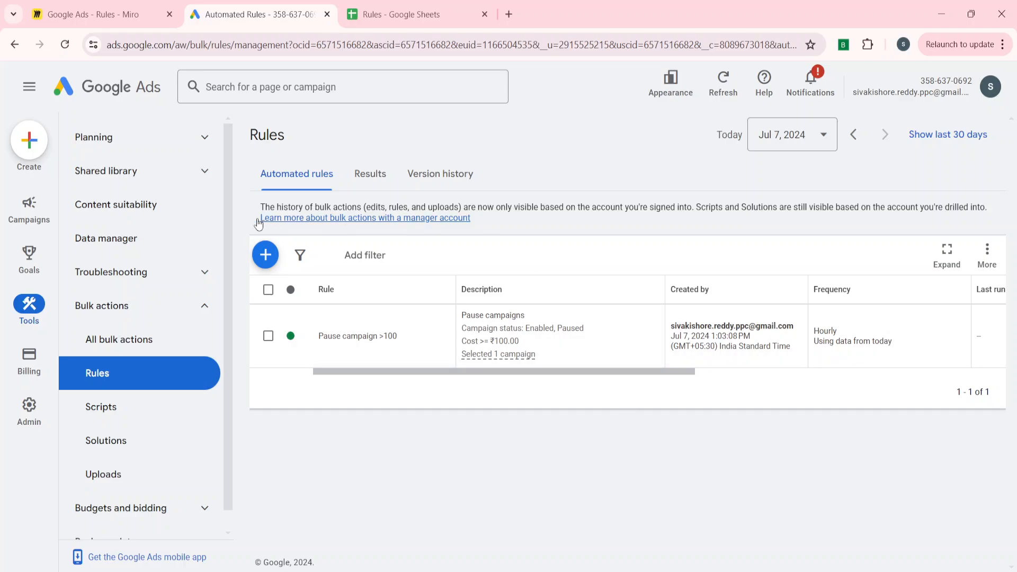
click(265, 255)
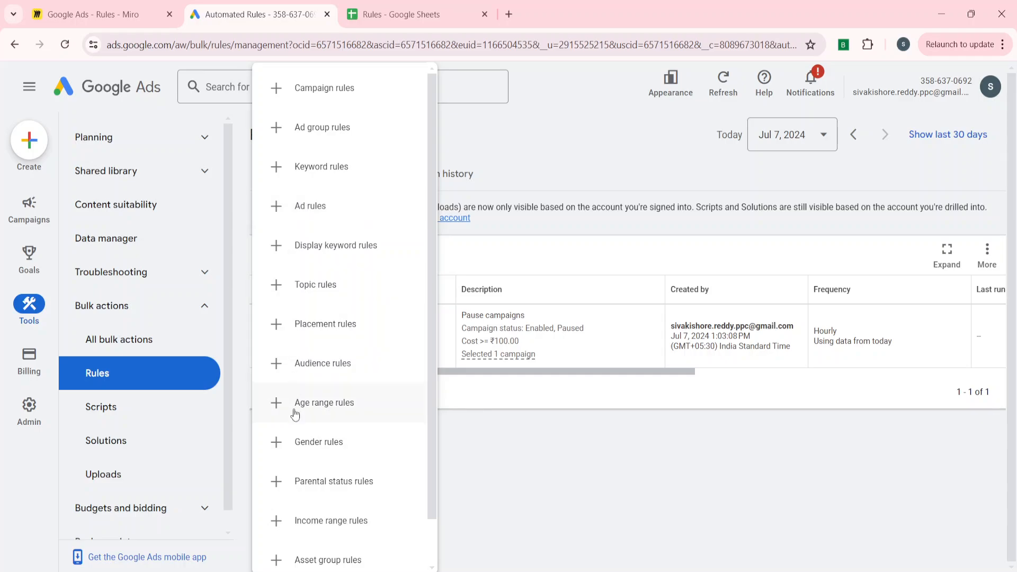
scroll(293, 415, down, 1)
scroll(363, 144, up, 1)
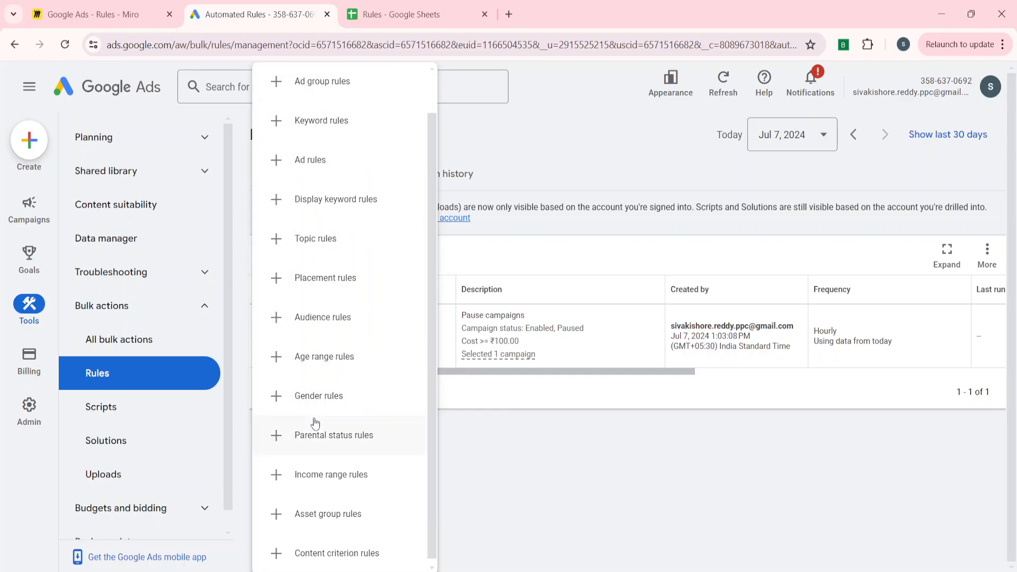
scroll(315, 423, up, 1)
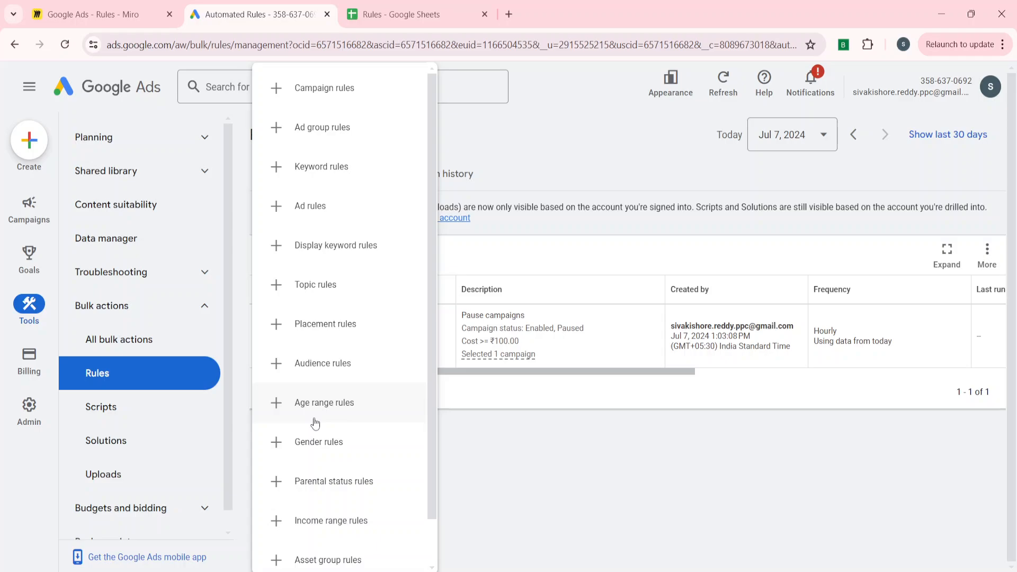
click(483, 441)
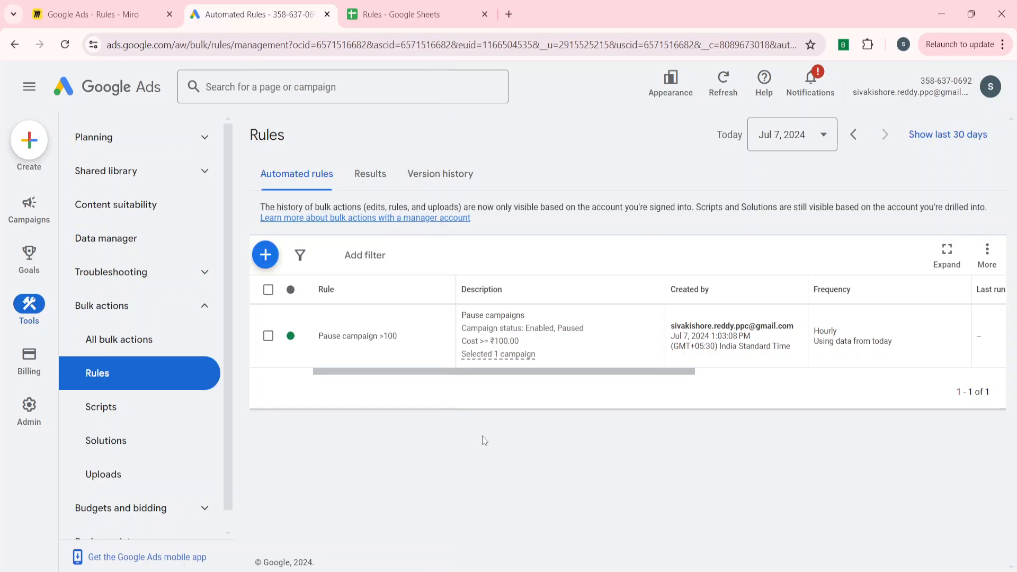